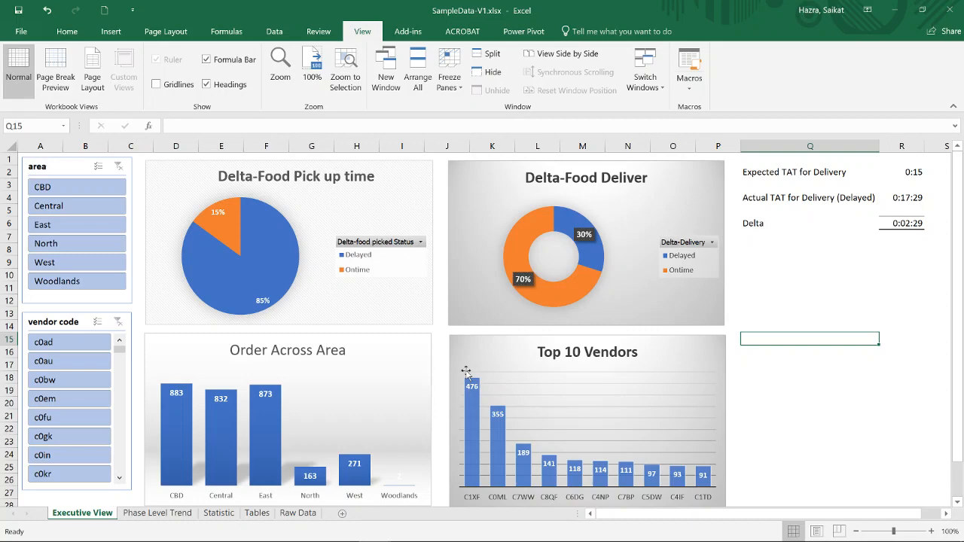
- Switch to the SampleData-V2 workbook and select a cell inside the Raw Data table
click(816, 400)
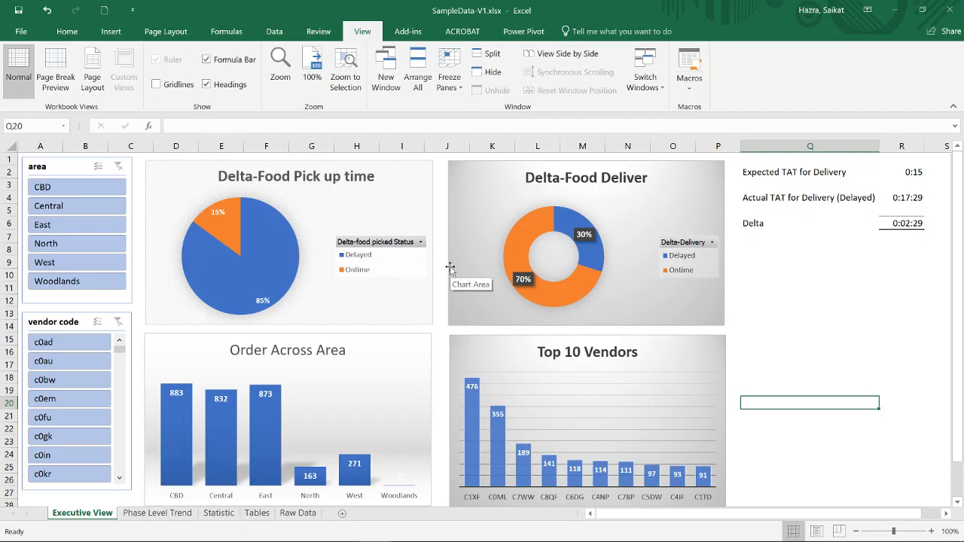
key(alt+Tab)
key(alt+Tab)
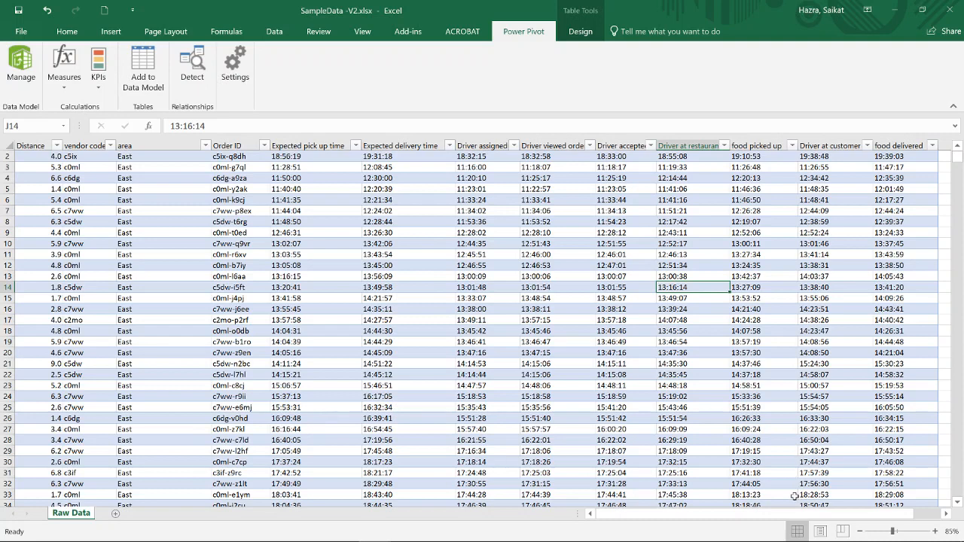
drag(783, 517, 857, 517)
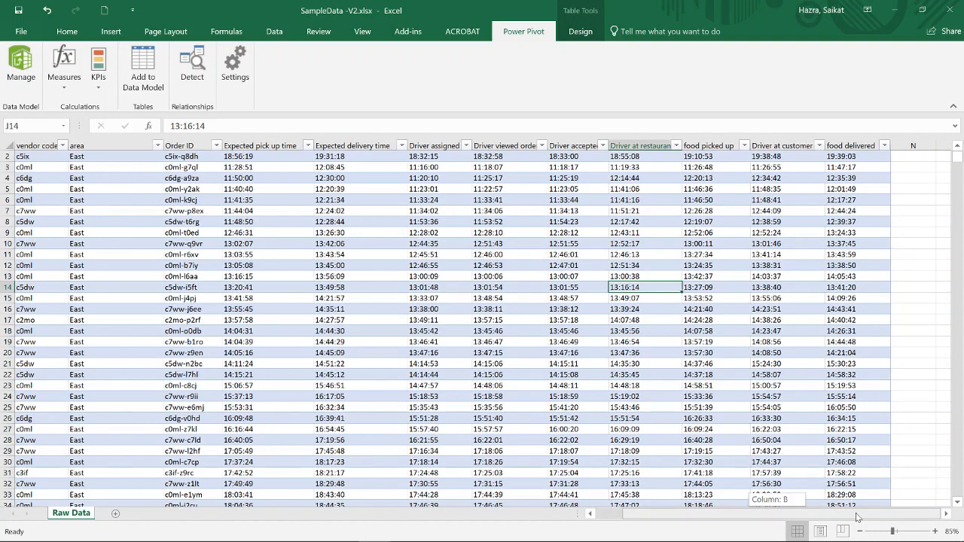
click(400, 233)
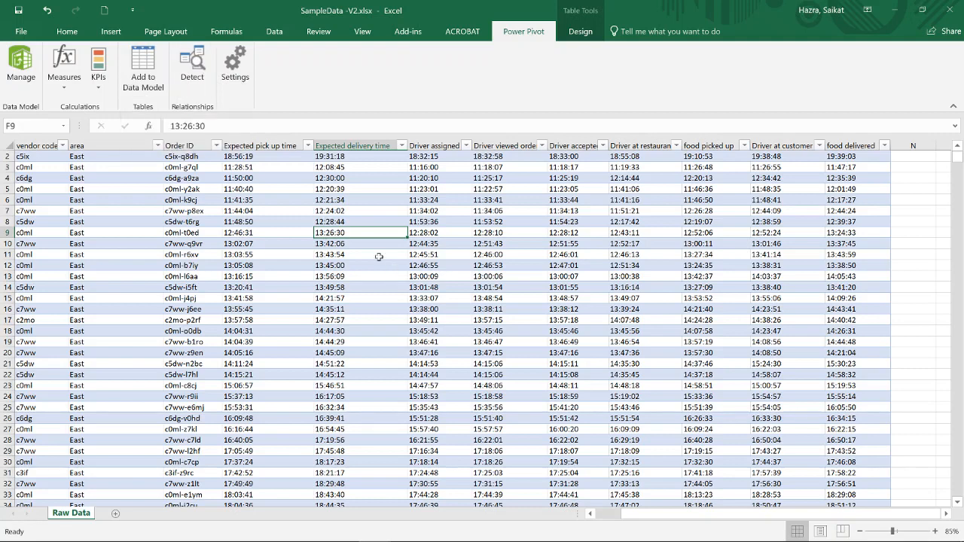
- Try to add the Raw Data table to the data model, and delete the existing Table_Query_from_foodpanda2 table from Power Pivot
click(150, 79)
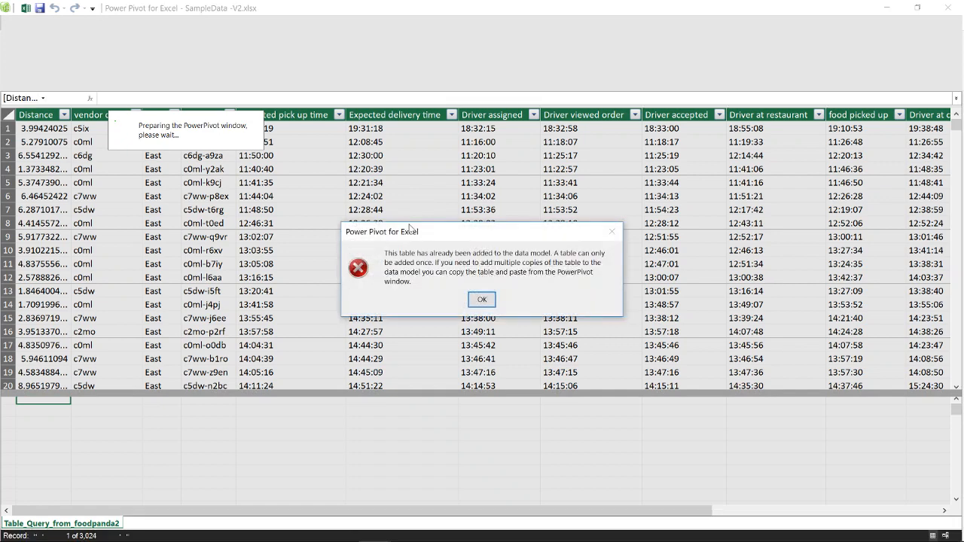
click(482, 300)
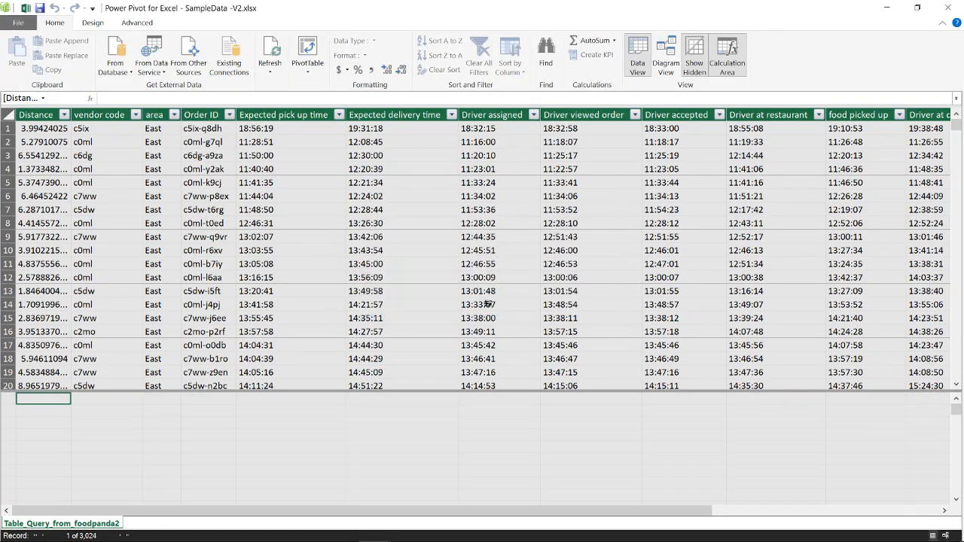
click(94, 525)
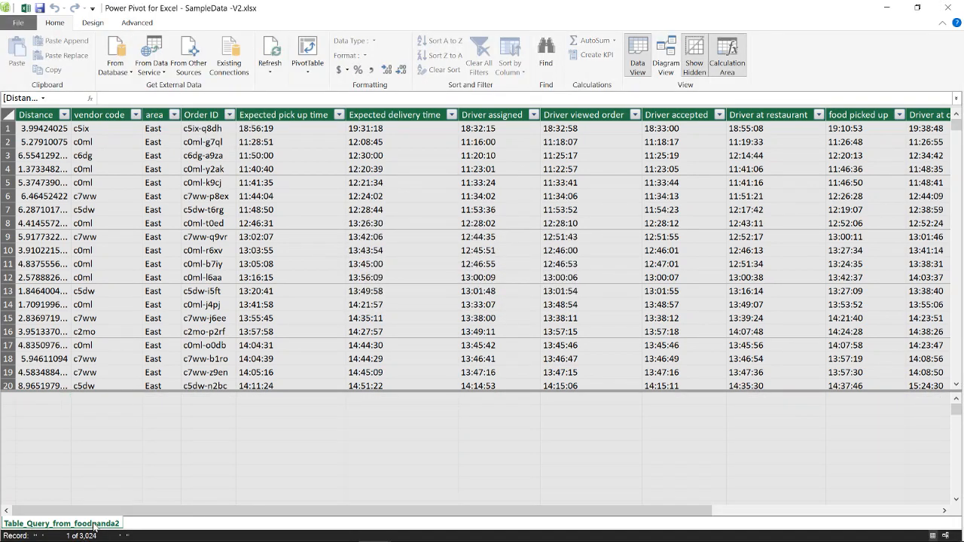
right_click(95, 525)
click(136, 463)
click(473, 294)
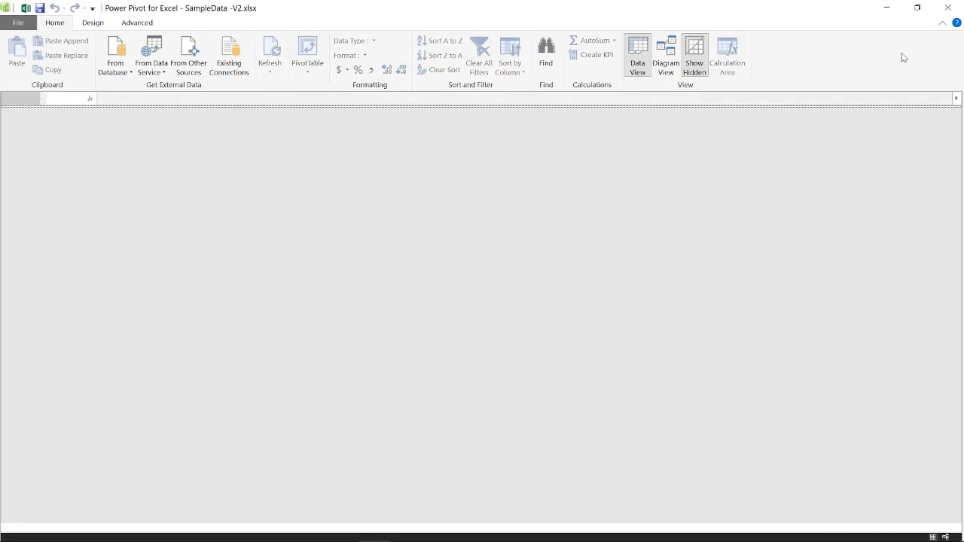
click(941, 15)
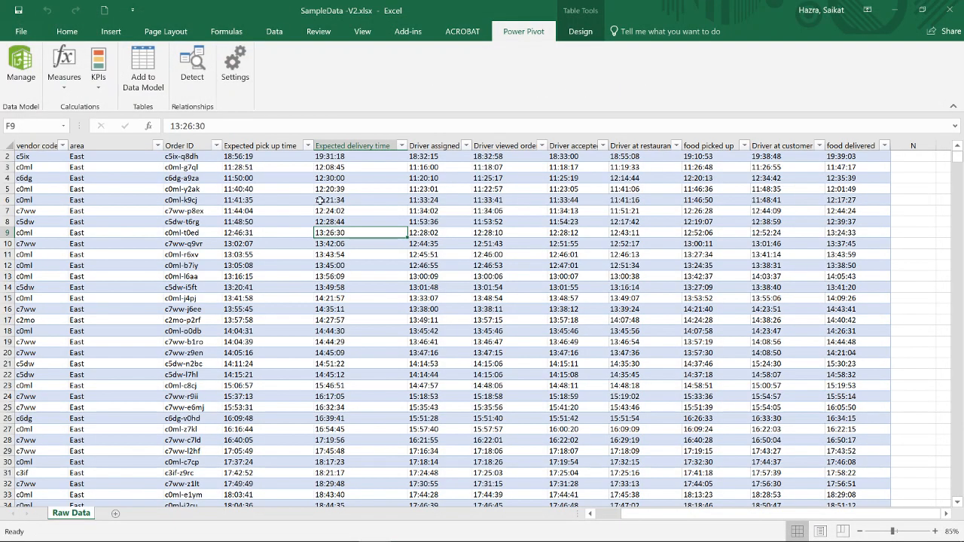
- Add the Raw Data table to the data model and close the Power Pivot window
click(295, 198)
click(145, 69)
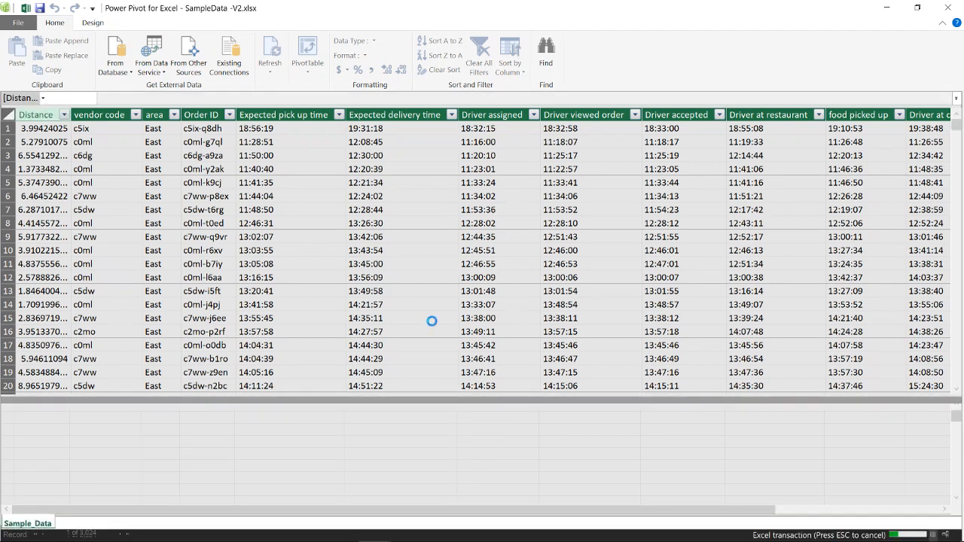
click(947, 10)
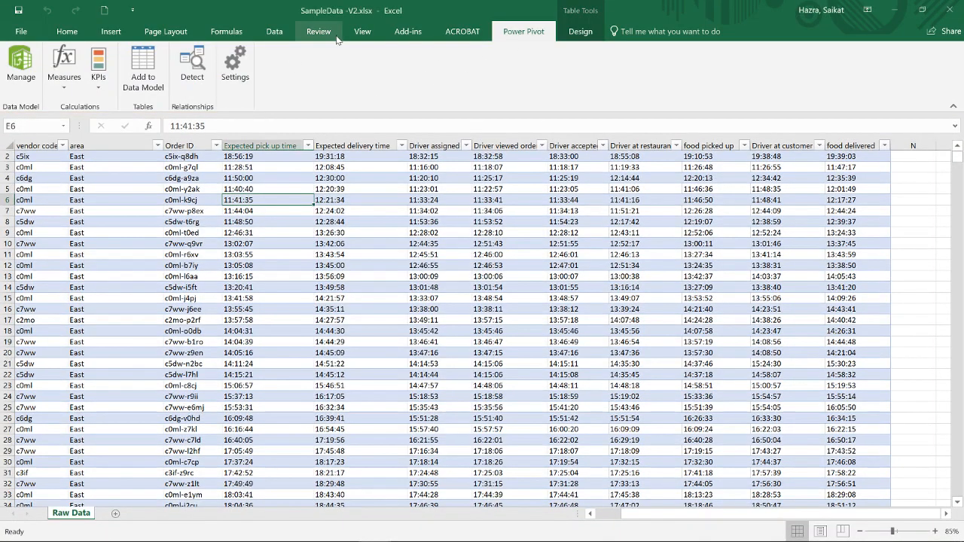
- Open the data model in Power Pivot, switch back to the workbook, and reopen the data model
click(67, 31)
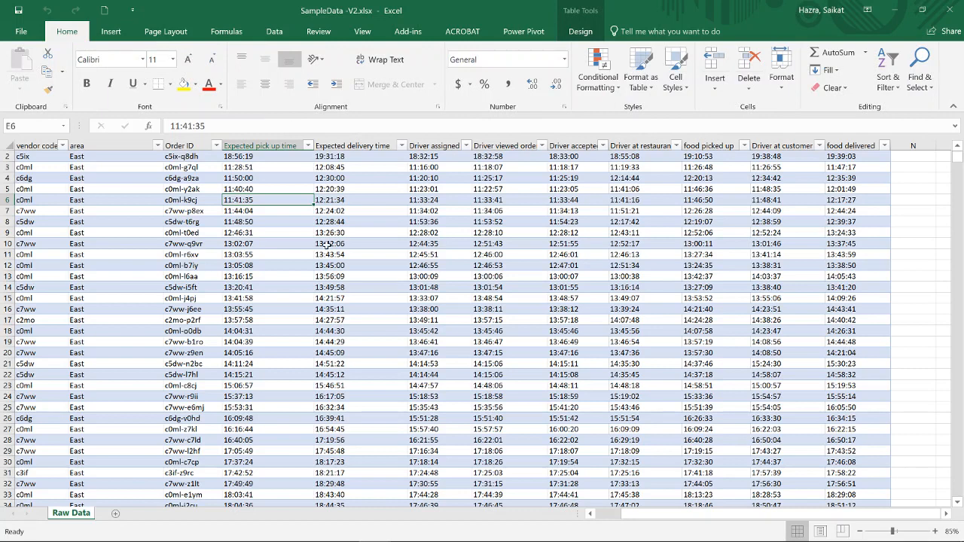
click(525, 32)
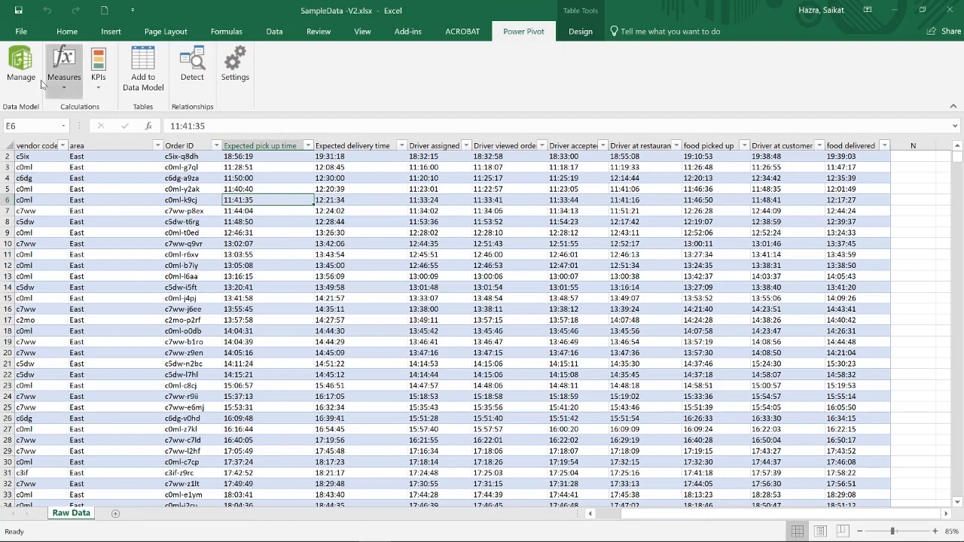
click(21, 68)
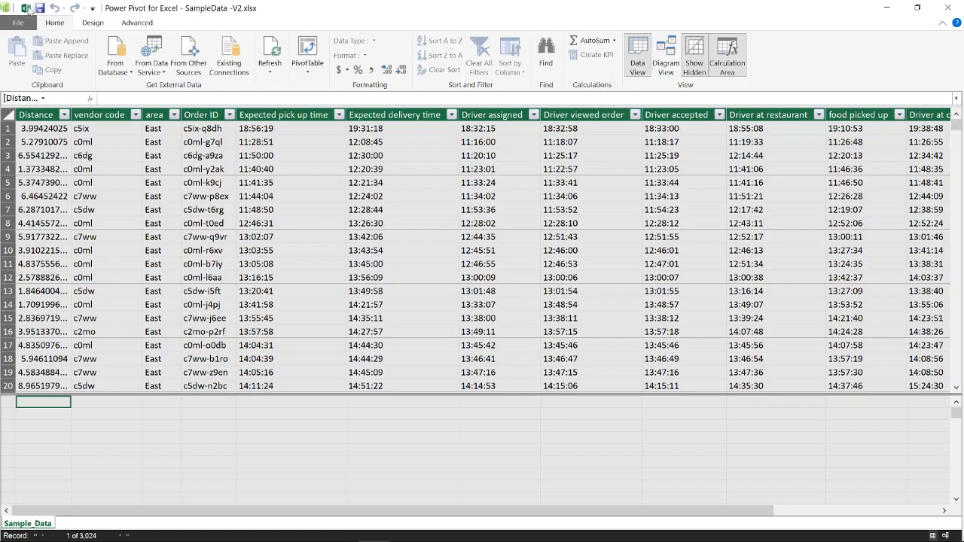
click(25, 8)
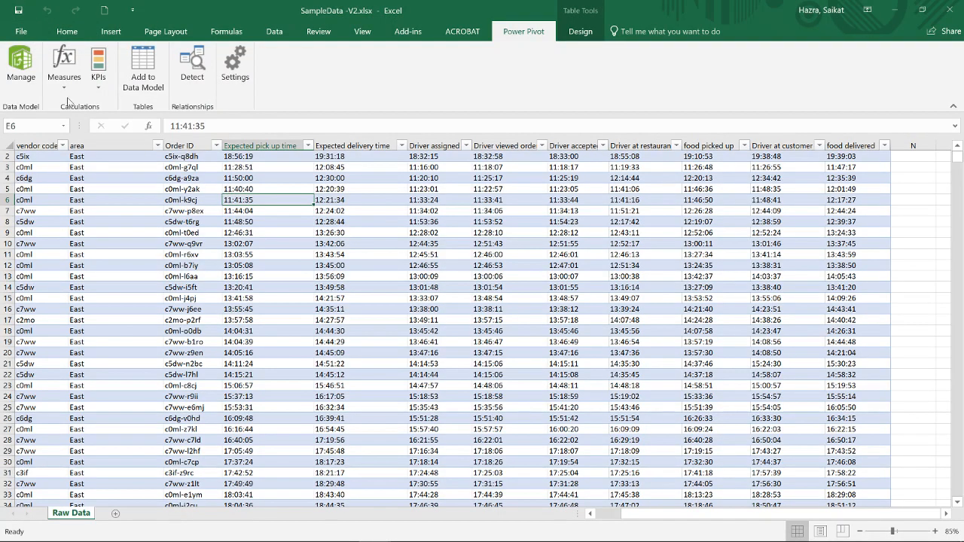
click(21, 60)
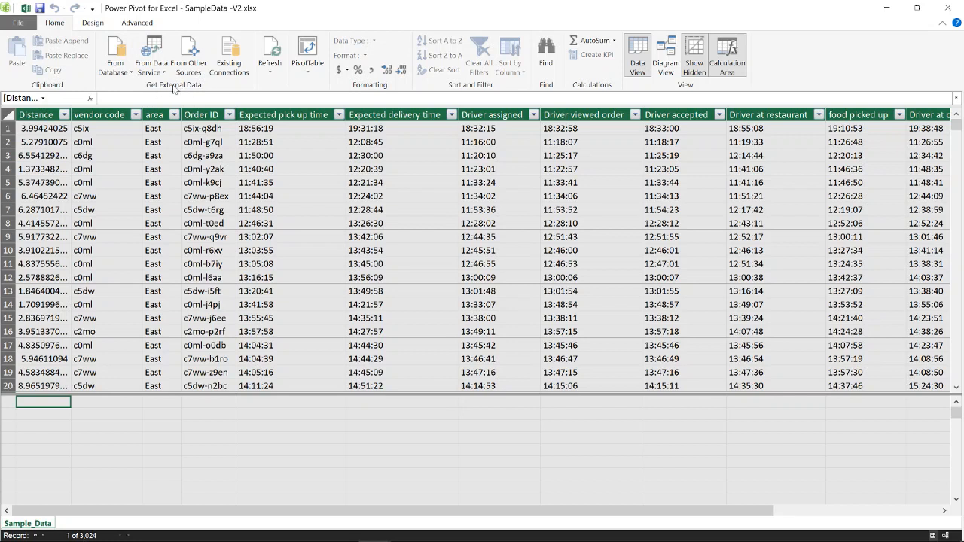
- Examine the external data options for databases and data services, plus the other sources offered in the Table Import Wizard
click(132, 73)
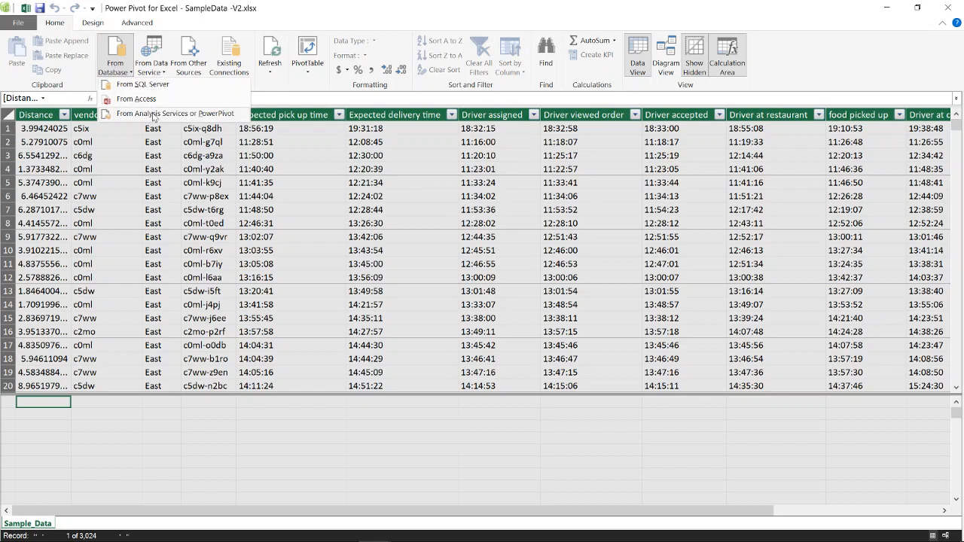
click(163, 73)
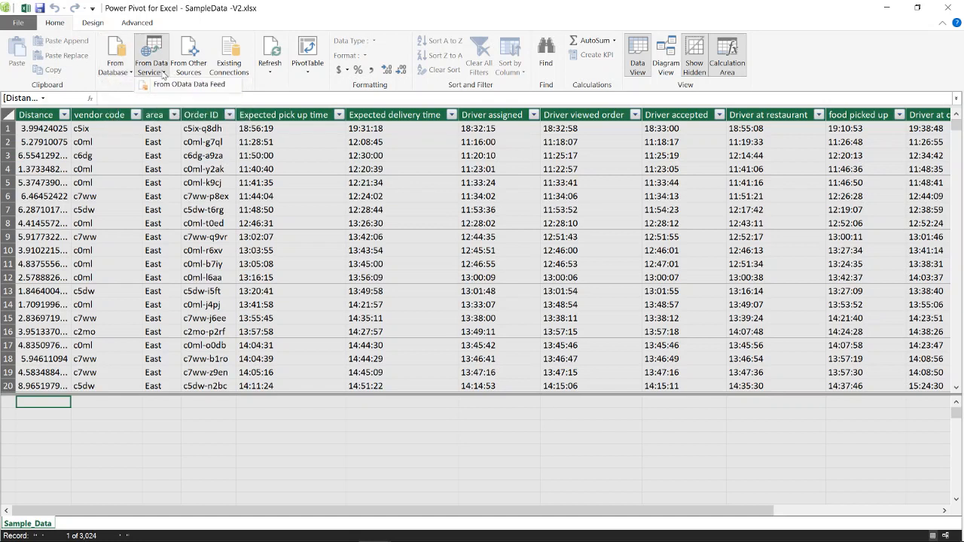
click(269, 96)
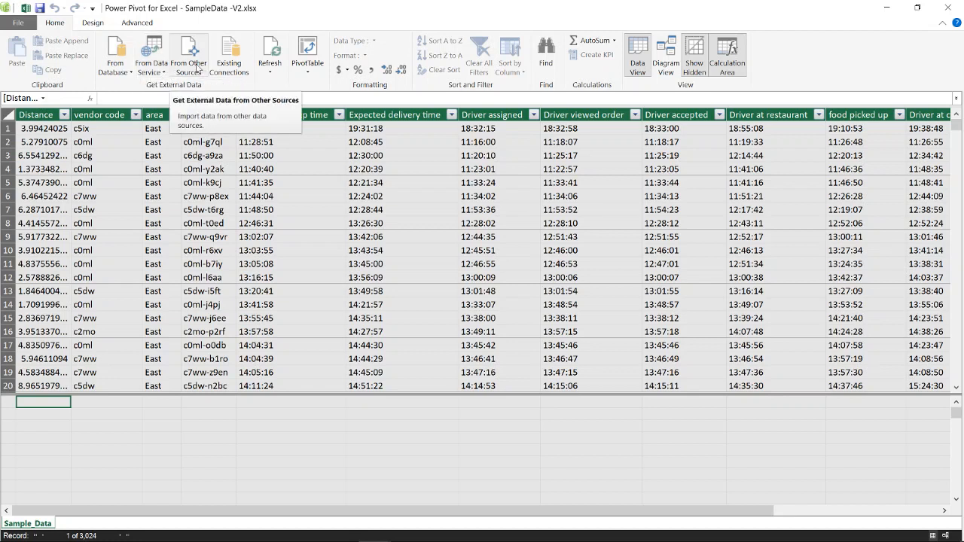
click(197, 66)
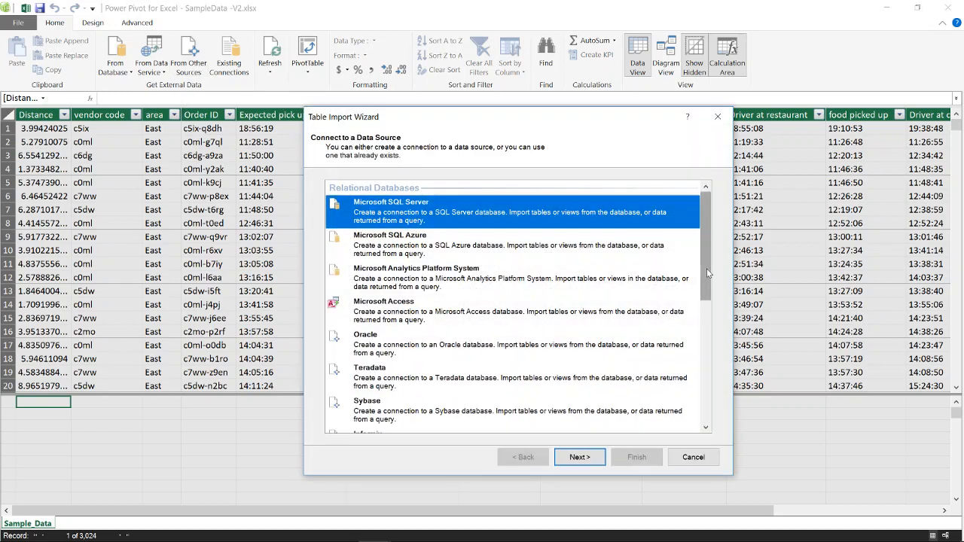
drag(707, 268, 693, 409)
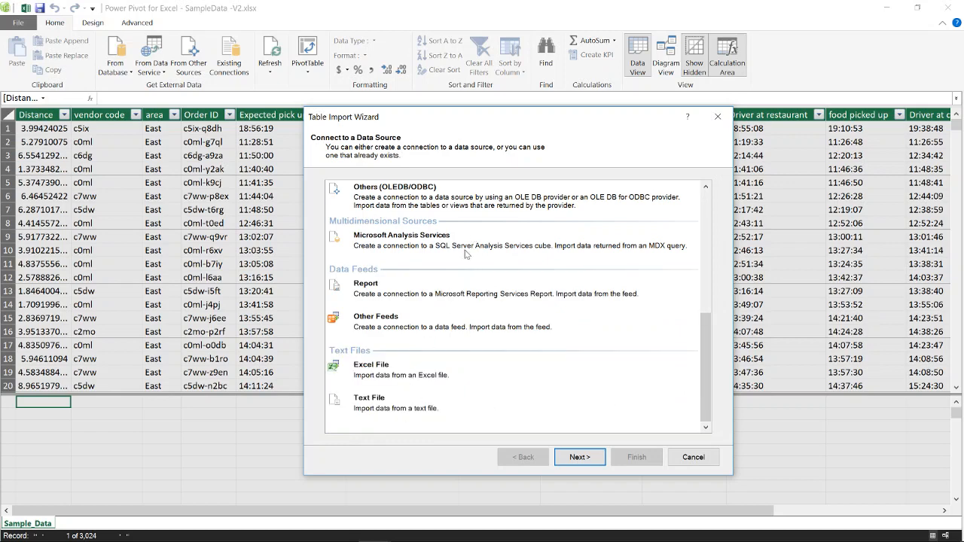
drag(702, 326, 709, 273)
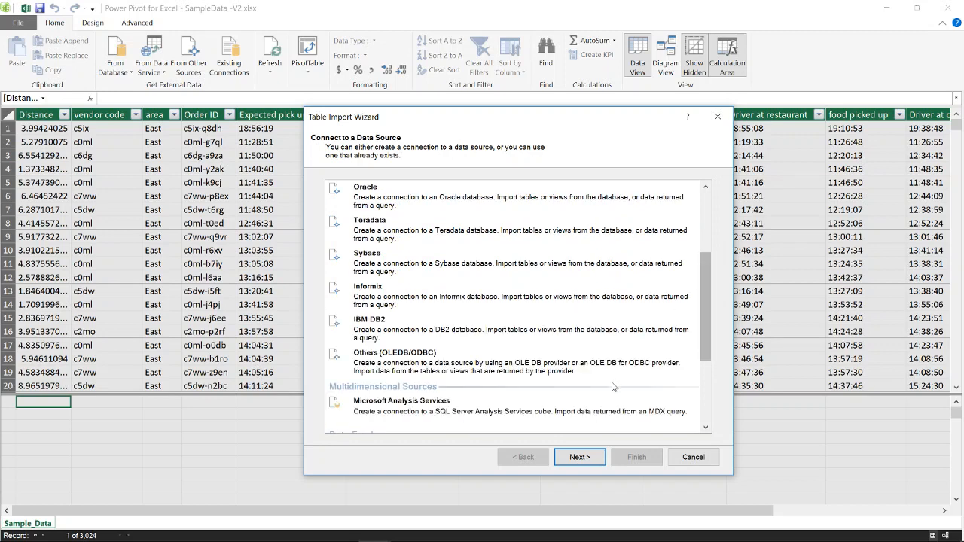
click(692, 458)
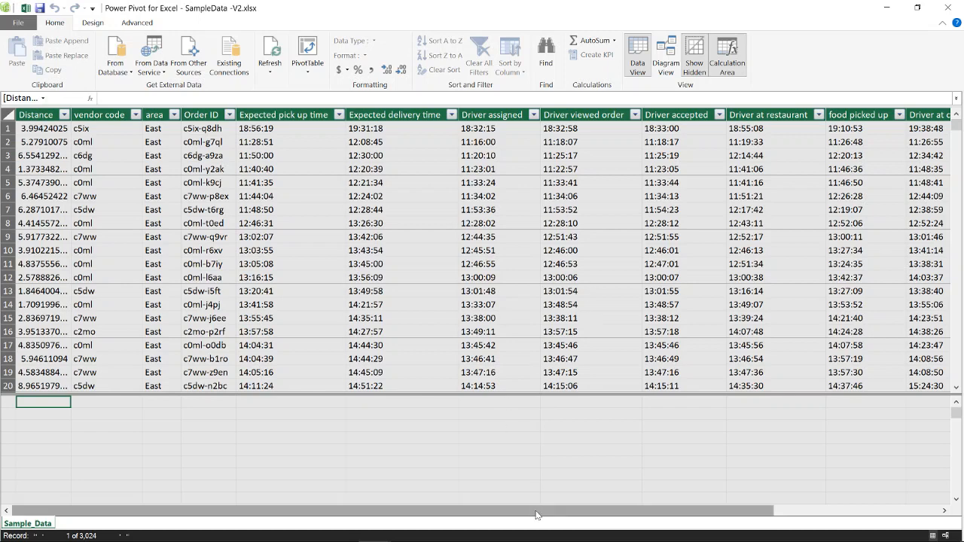
- Switch to the SampleData-V1 workbook and copy the header text Phase1-Driver(Accepted-Assigned) from cell N1 of the Raw Data sheet
drag(536, 515, 714, 538)
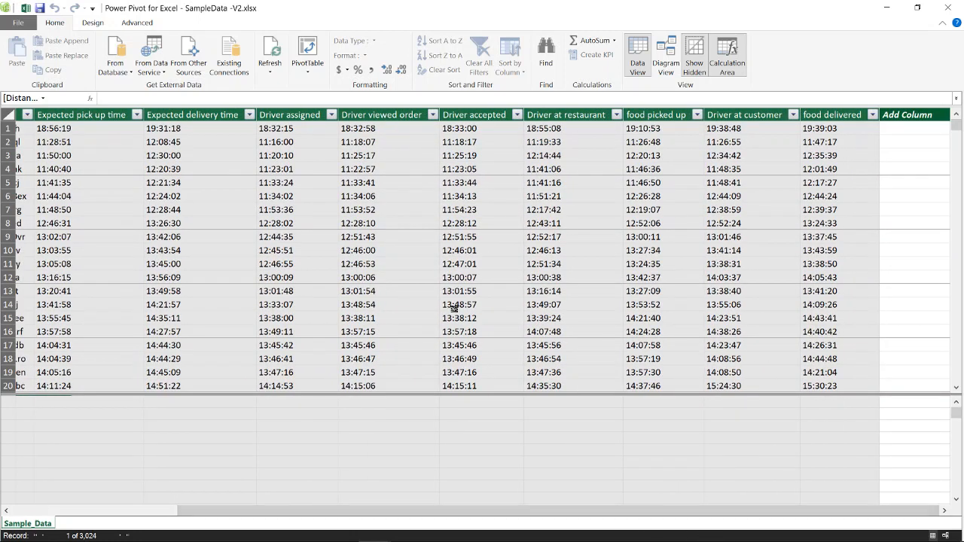
key(alt+Tab)
key(alt+Tab)
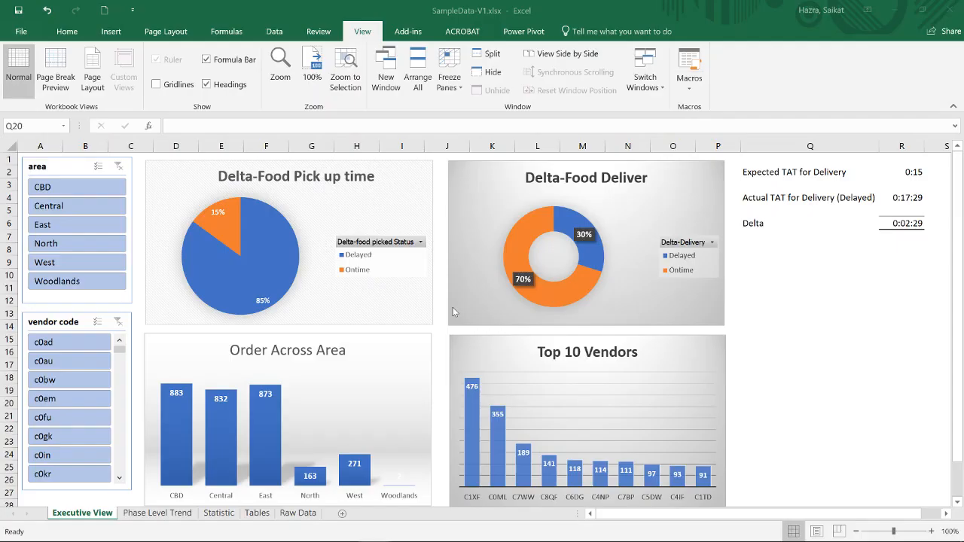
click(297, 513)
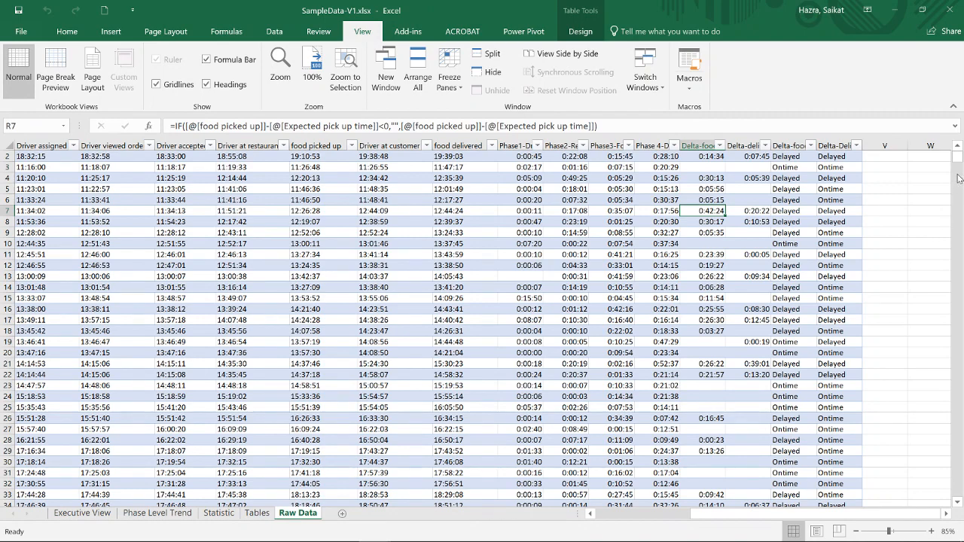
click(957, 145)
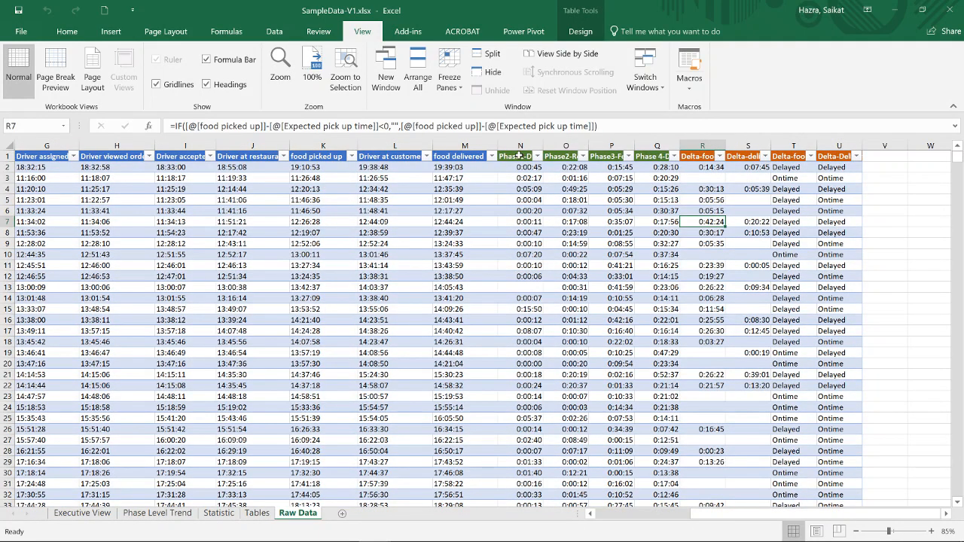
click(518, 156)
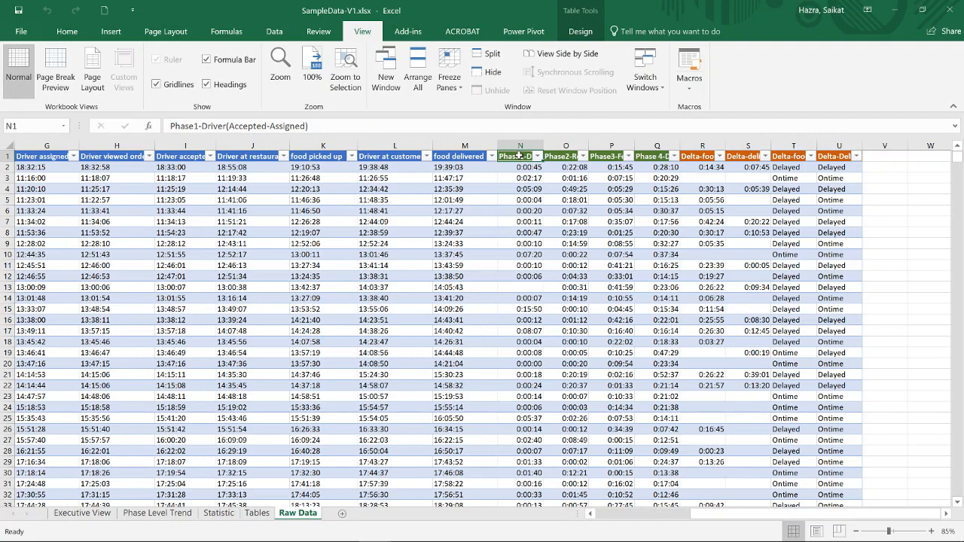
drag(309, 125, 170, 125)
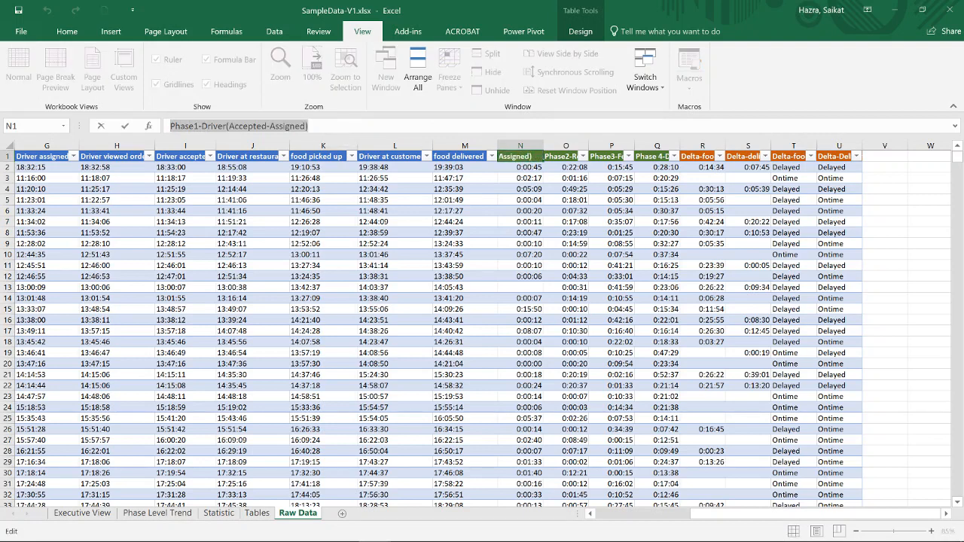
key(Escape)
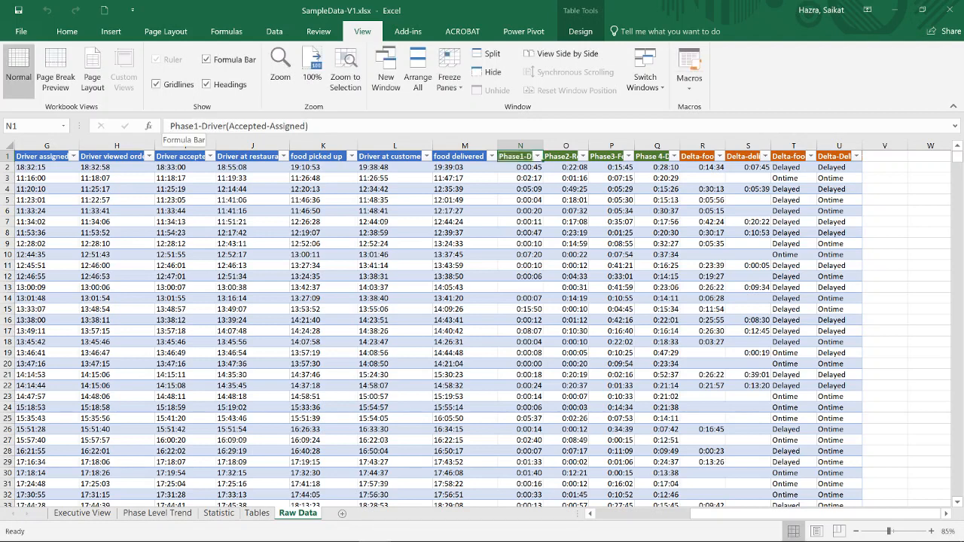
- Switch to the Power Pivot window and add a column named Phase1-Driver(Accepted-Assigned) to the Sample_Data table using the copied header text
key(alt+Tab)
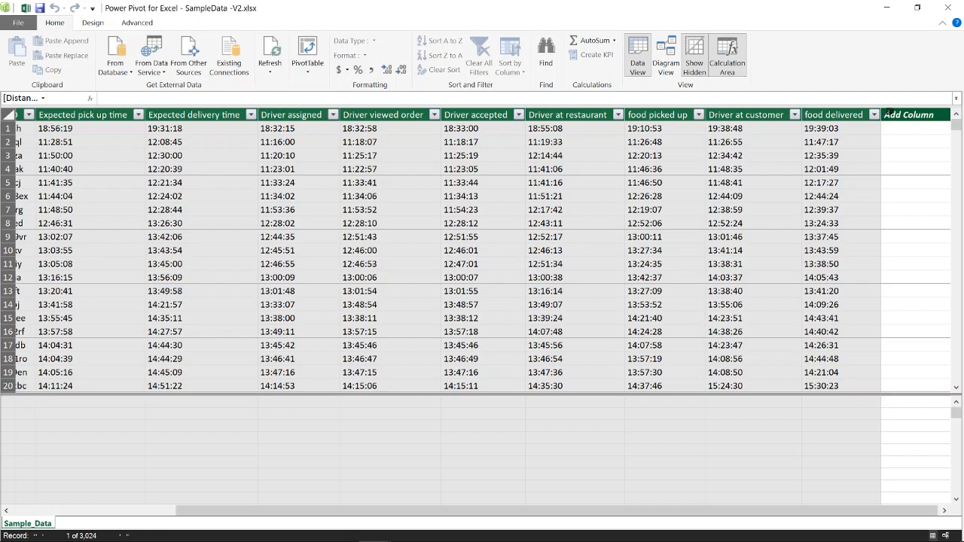
double_click(888, 113)
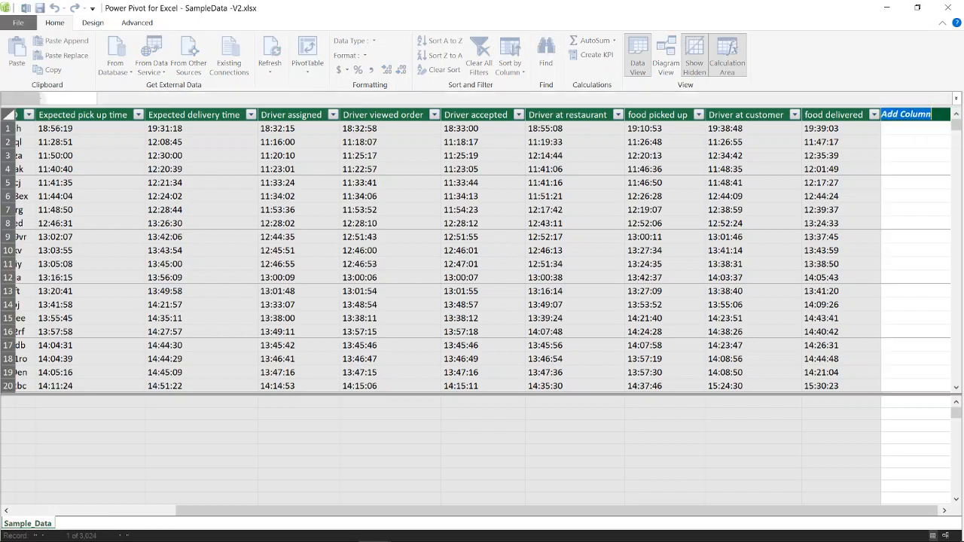
key(ctrl+v)
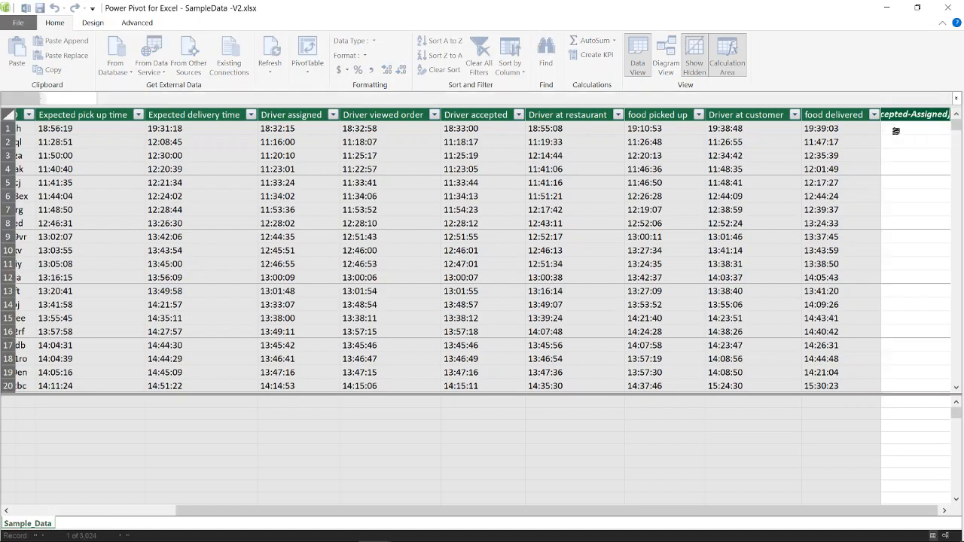
key(Return)
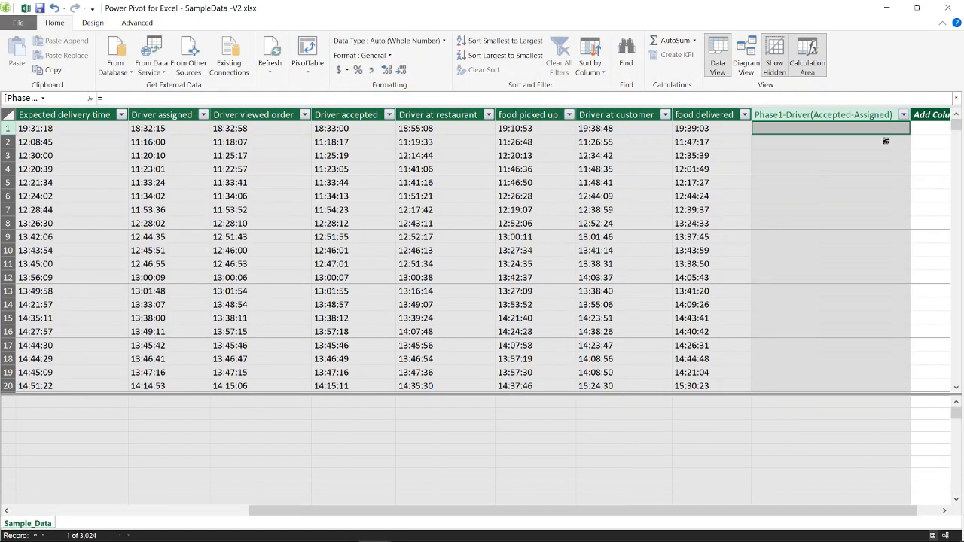
click(101, 97)
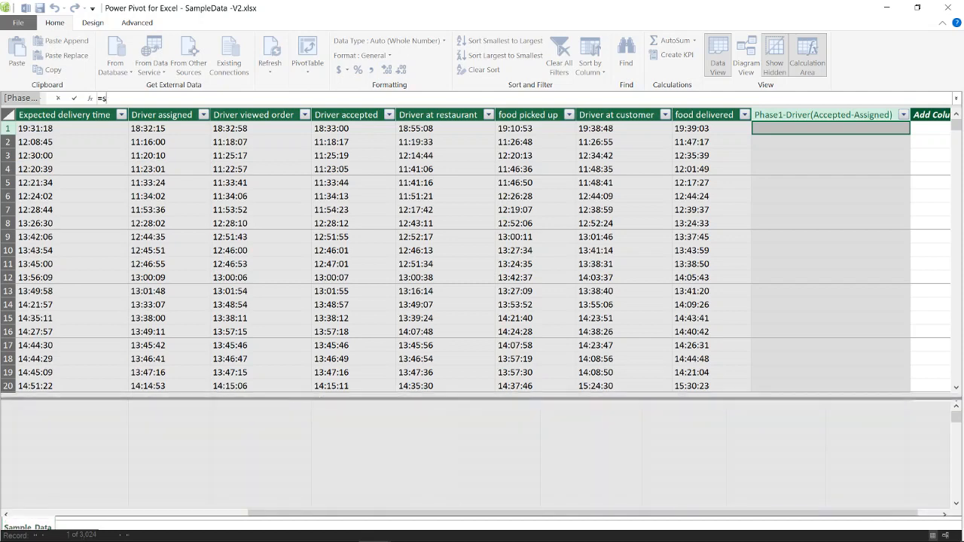
text(sam)
key(Down)
key(Down)
key(Down)
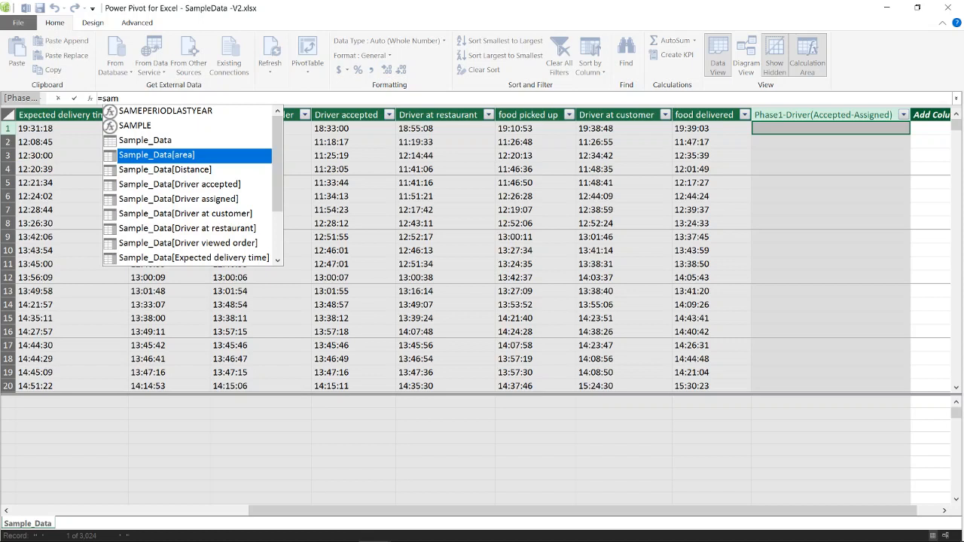
key(Down)
key(Down)
key(Down)
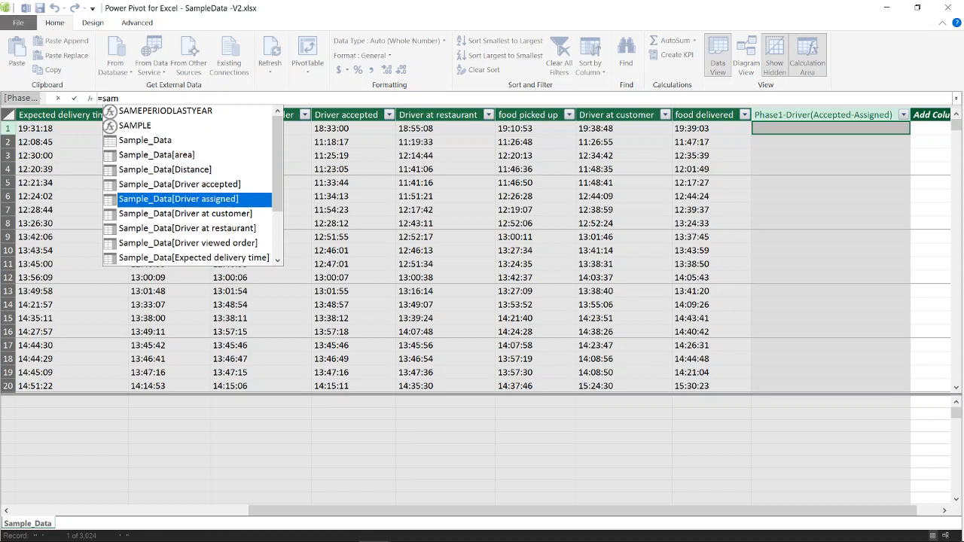
key(Tab)
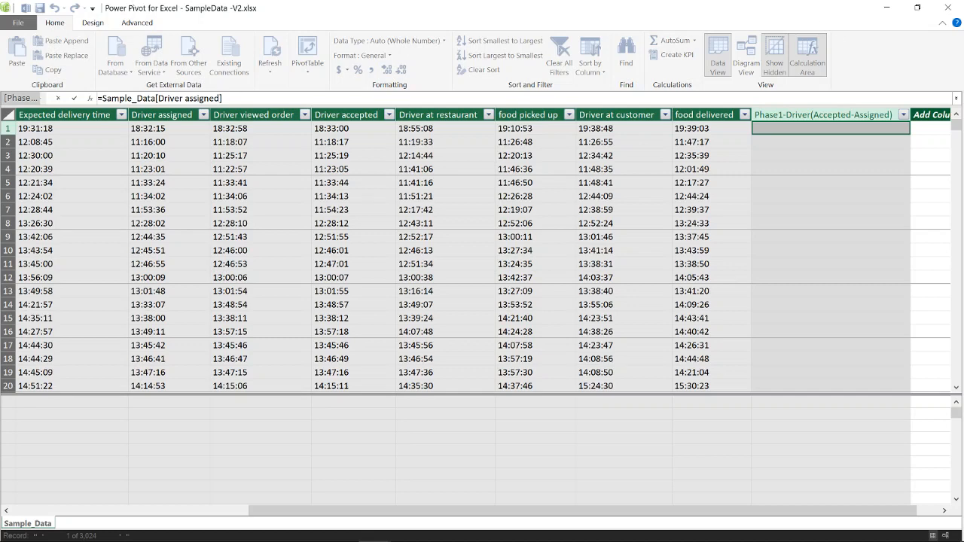
- Enter the formula =Sample_Data[Driver accepted]-Sample_Data[Driver assigned] in the Phase1-Driver(Accepted-Assigned) column
drag(223, 98, 102, 99)
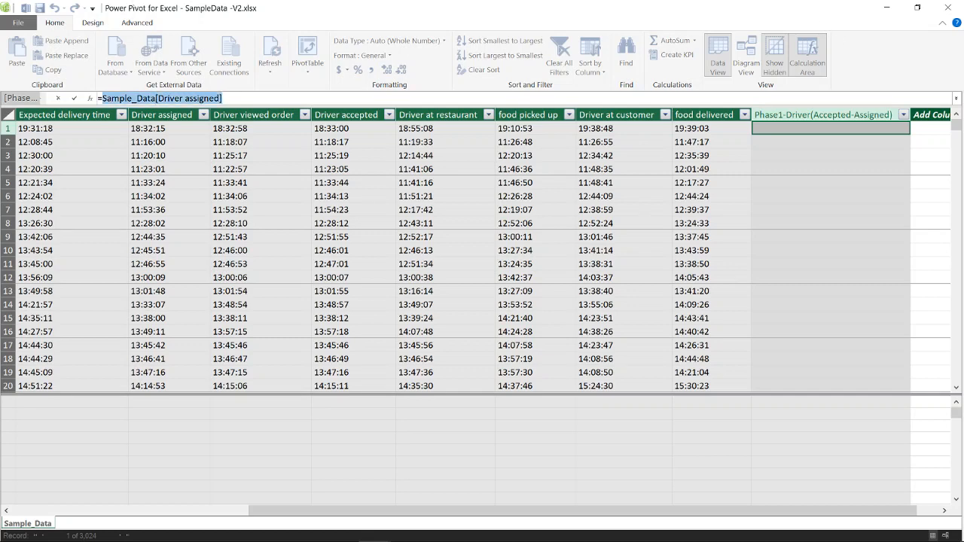
text(samp)
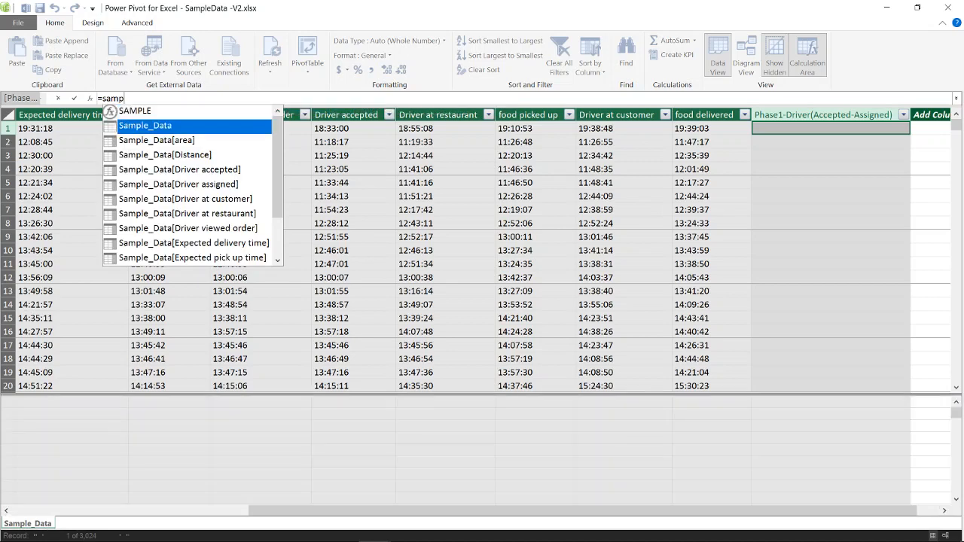
key(Down)
key(Down)
key(Down)
key(Tab)
text(-)
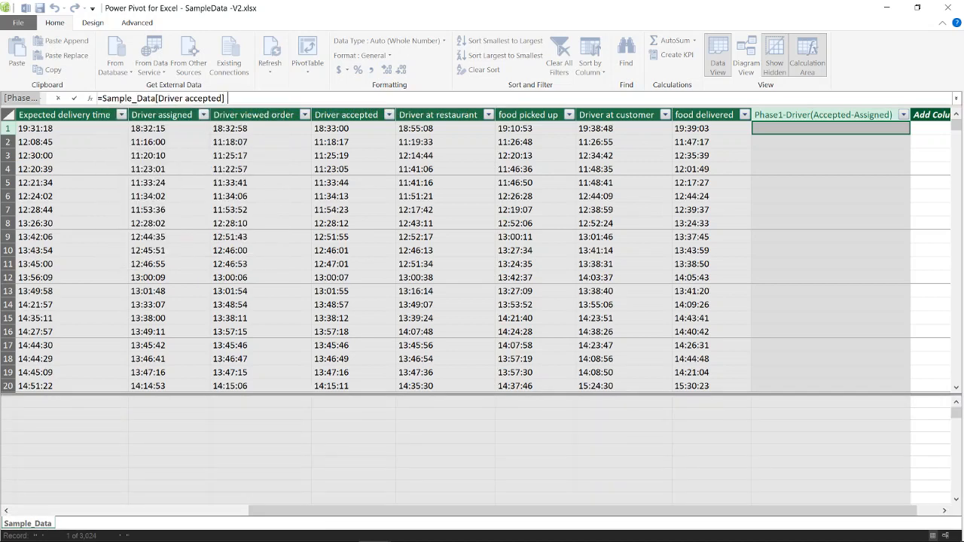
text(samp)
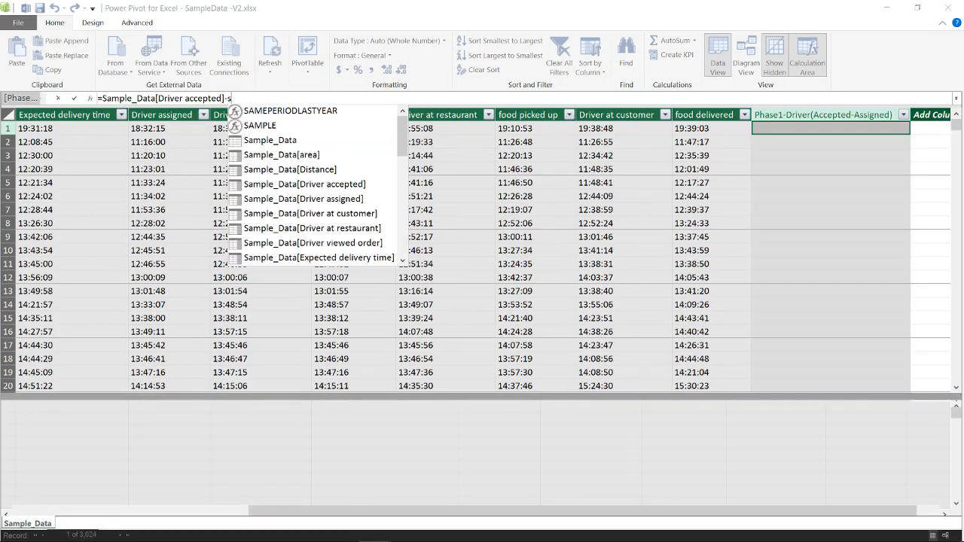
key(Down)
key(Down)
key(Down)
key(Down)
key(Down)
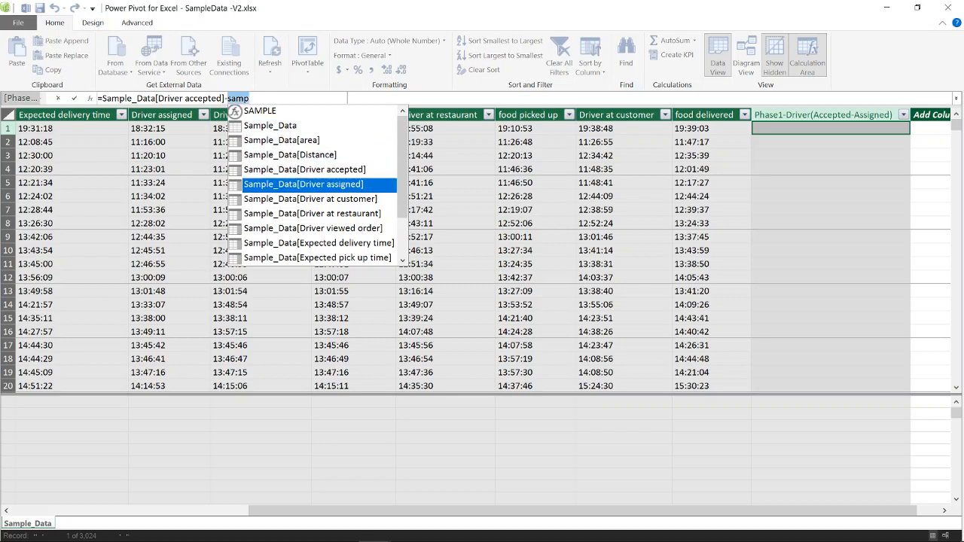
key(Tab)
key(Return)
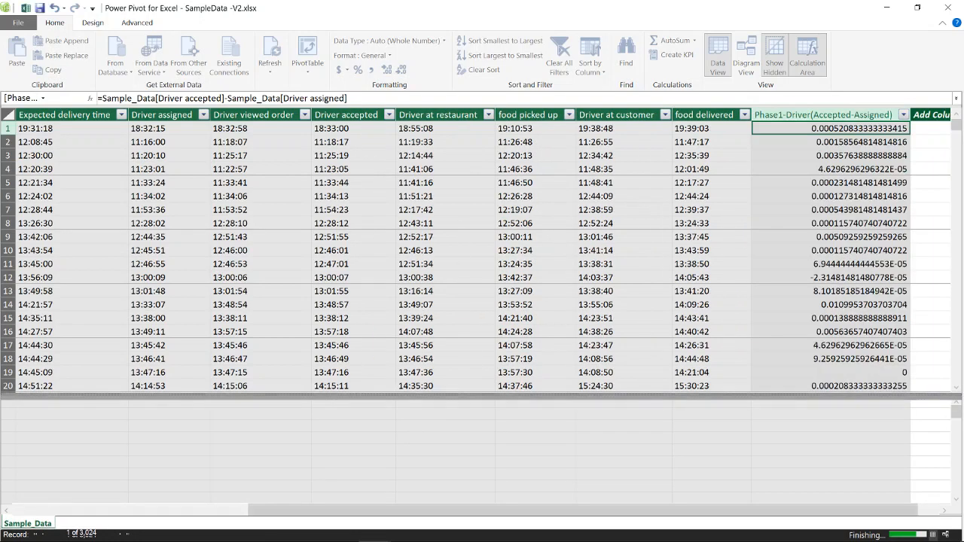
- Set the Phase1-Driver(Accepted-Assigned) column's data type to Date and its format to 13:30:55
click(448, 42)
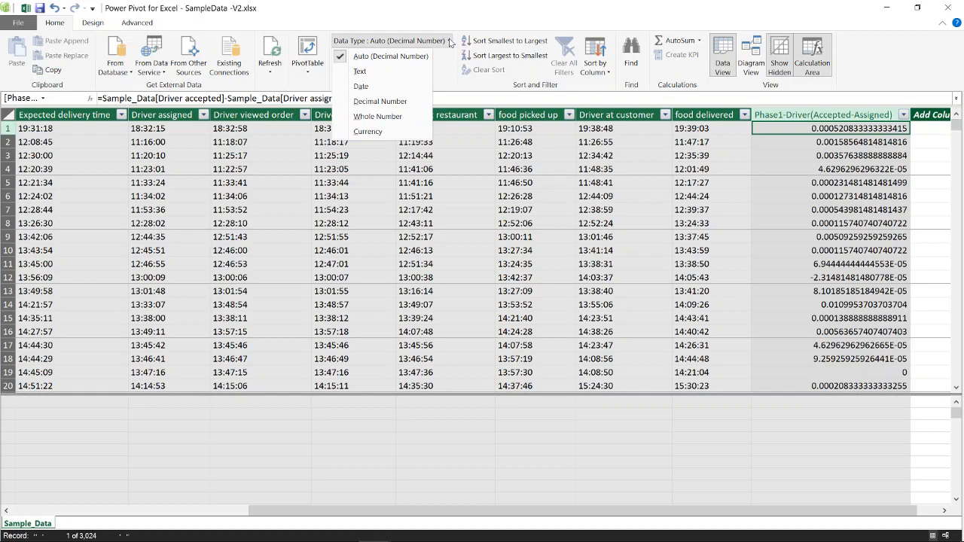
click(389, 87)
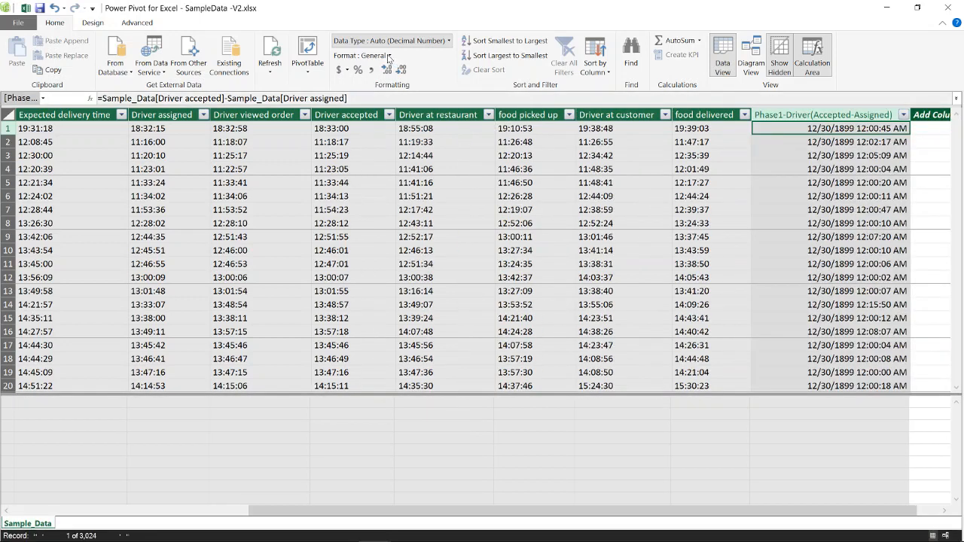
click(435, 56)
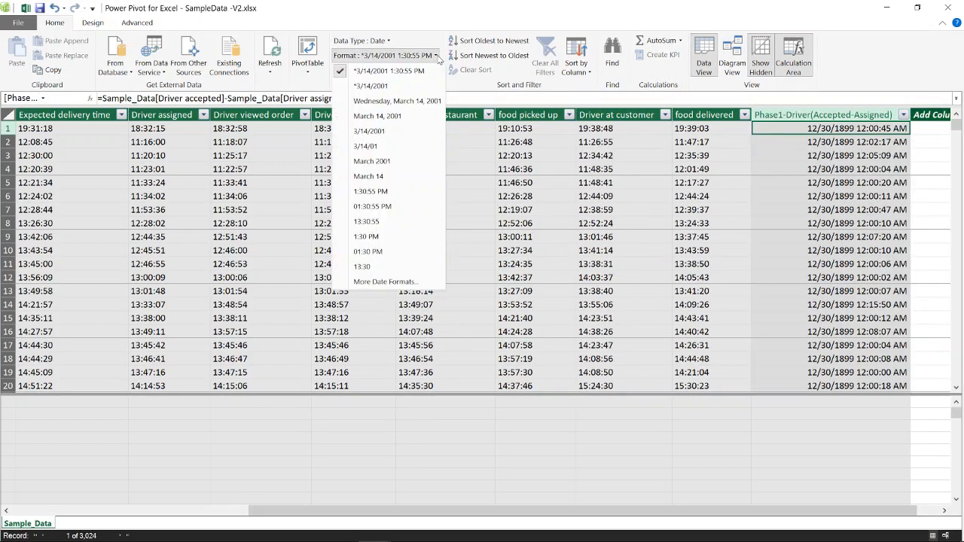
click(393, 221)
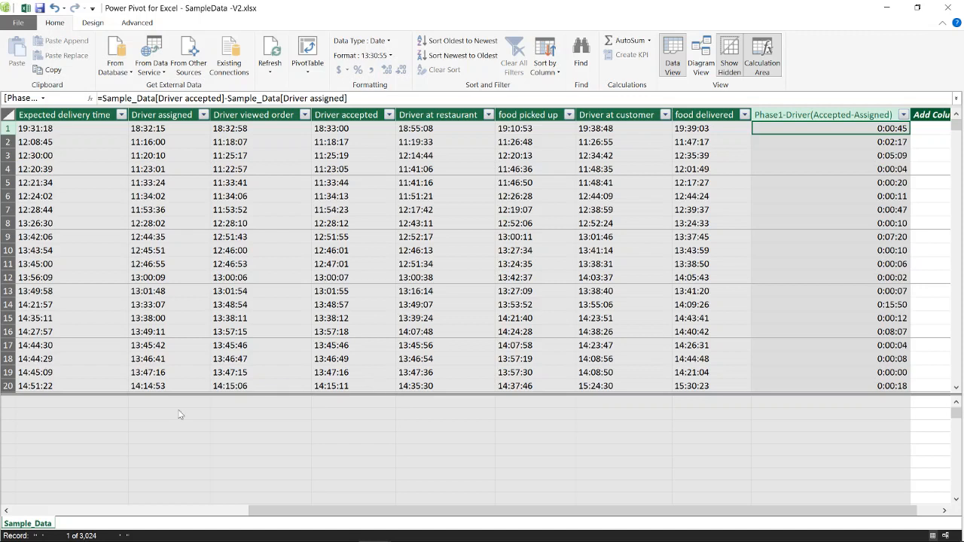
- Examine rows 13 and 12 of the Sample_Data table, and review the Executive View and Raw Data sheets in the SampleData-V1 workbook
click(8, 291)
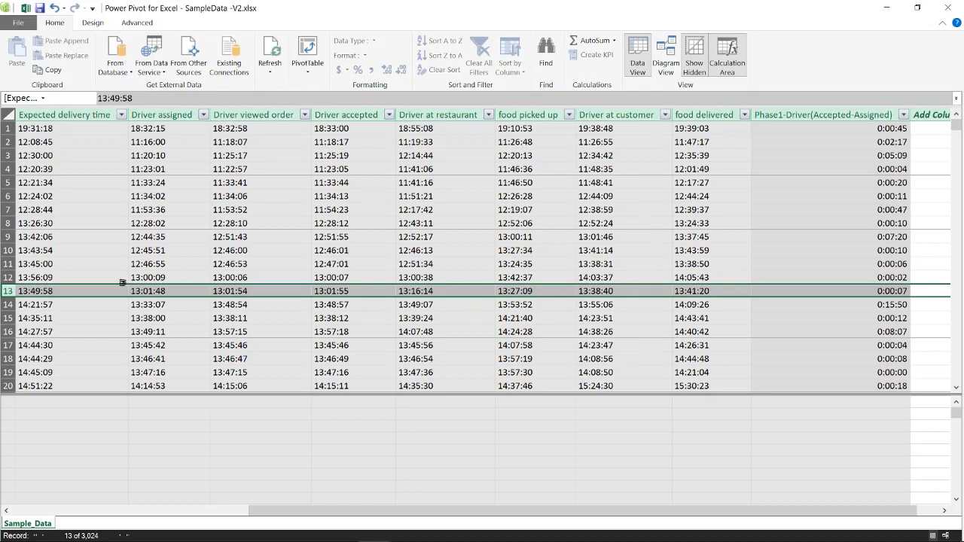
click(8, 277)
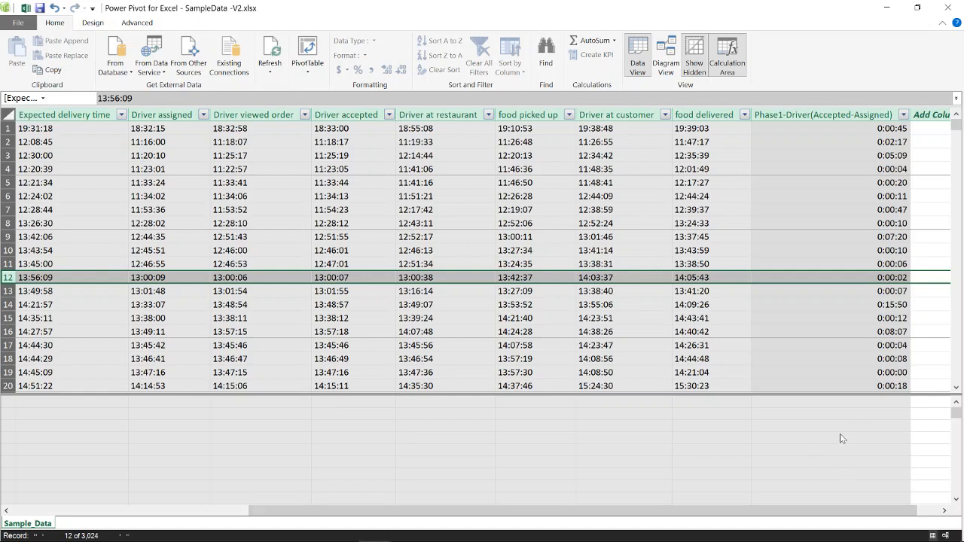
key(alt+Tab)
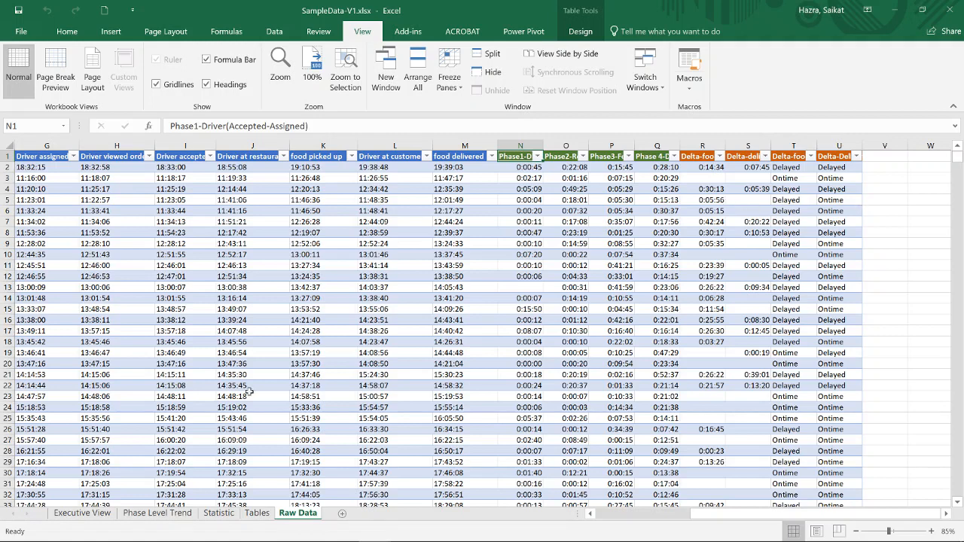
click(86, 515)
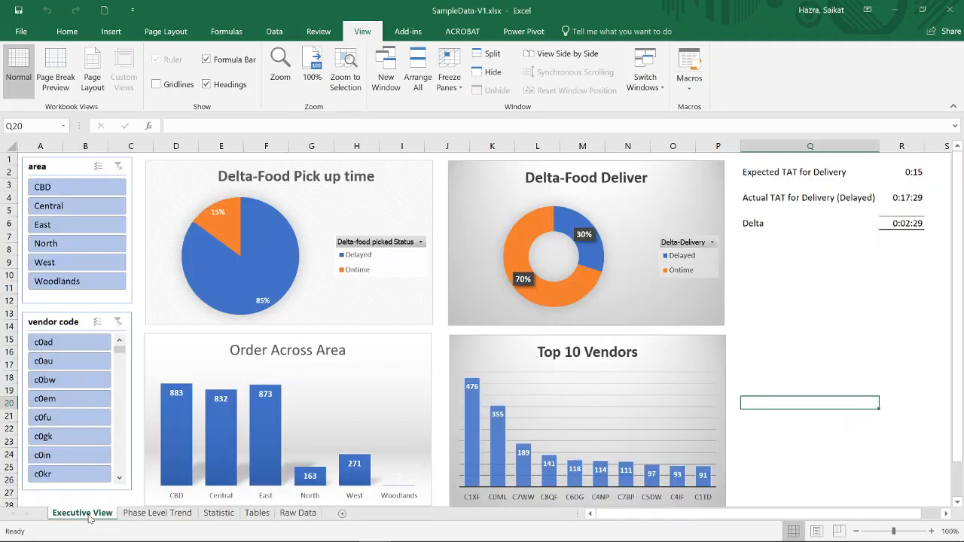
click(296, 516)
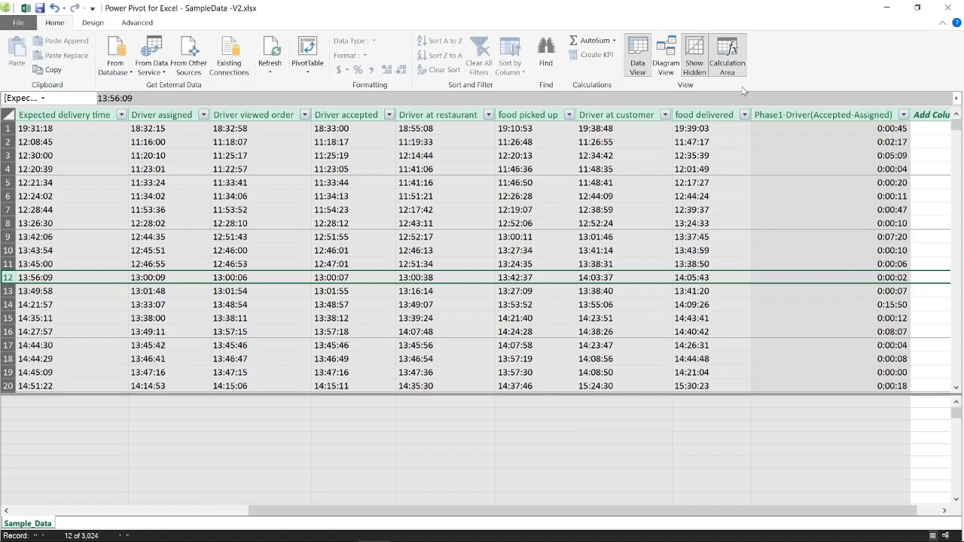
- Create four PivotCharts from the data model on a new worksheet
click(311, 72)
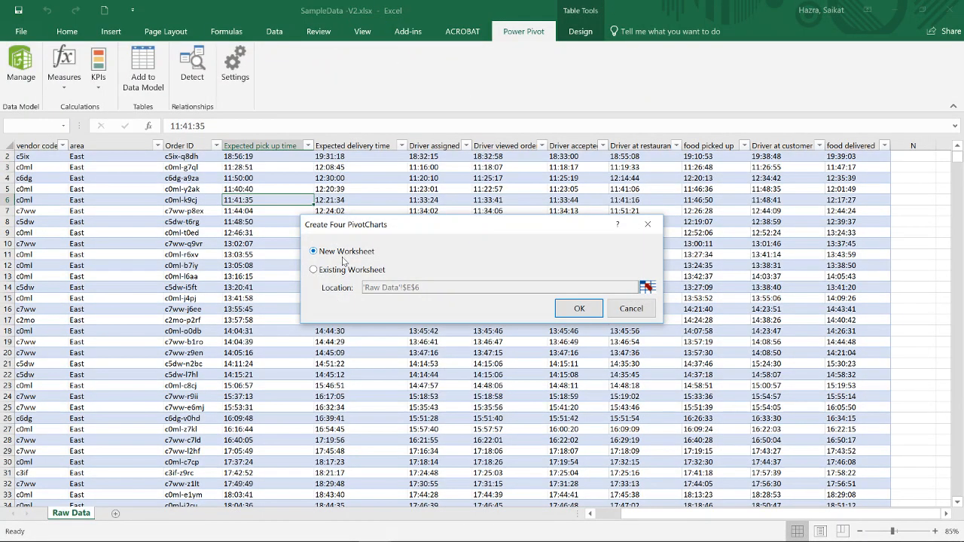
click(577, 310)
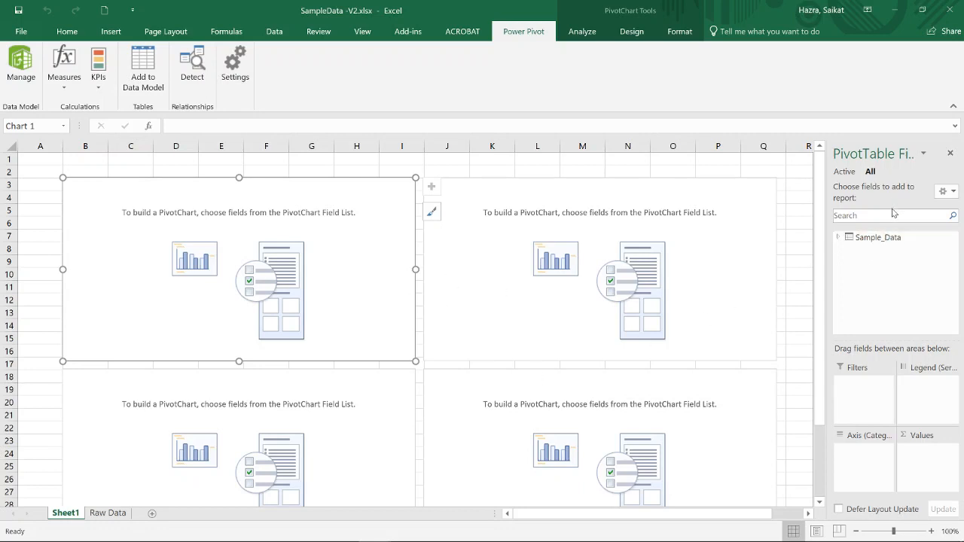
- Build the upper-left PivotChart with area from Sample_Data as the axis and Distance as the values, summarized by Count
click(839, 238)
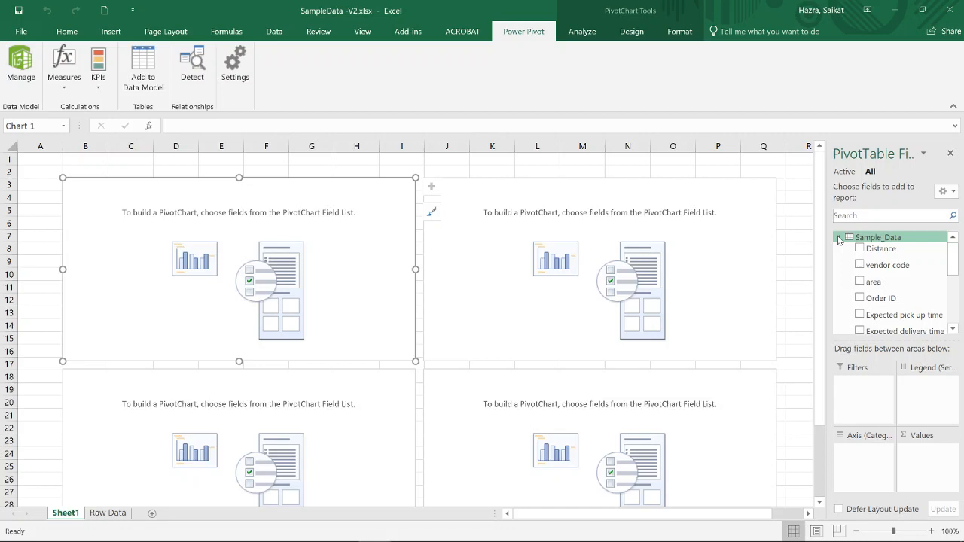
click(859, 282)
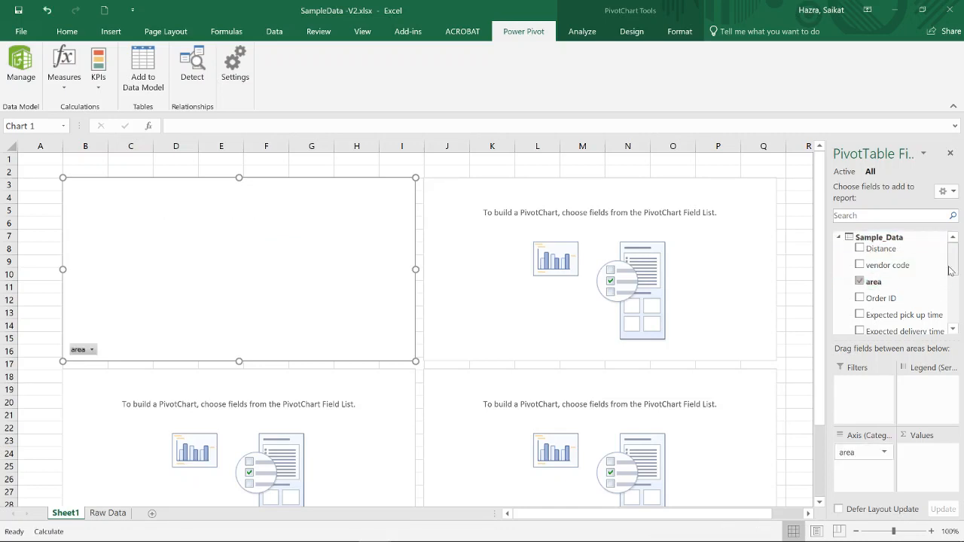
drag(885, 249, 931, 466)
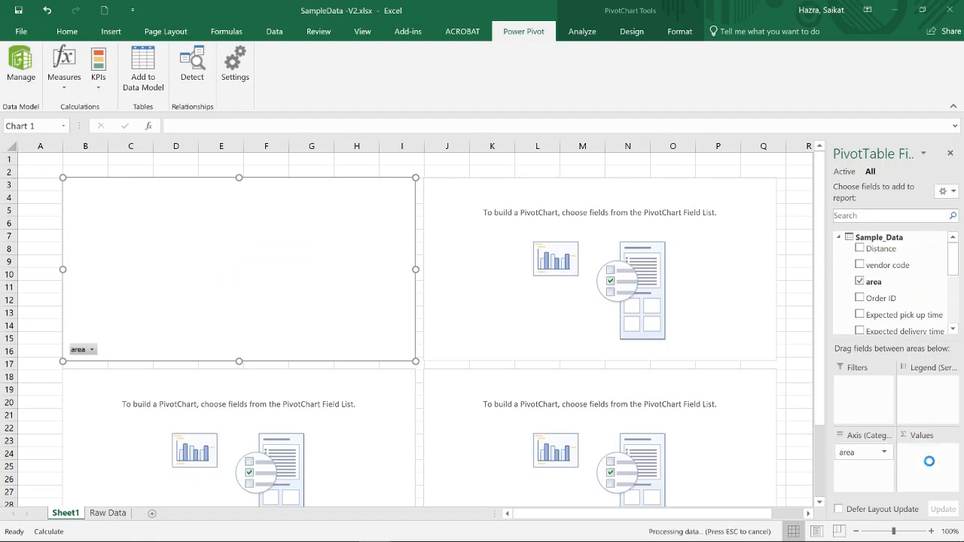
click(949, 452)
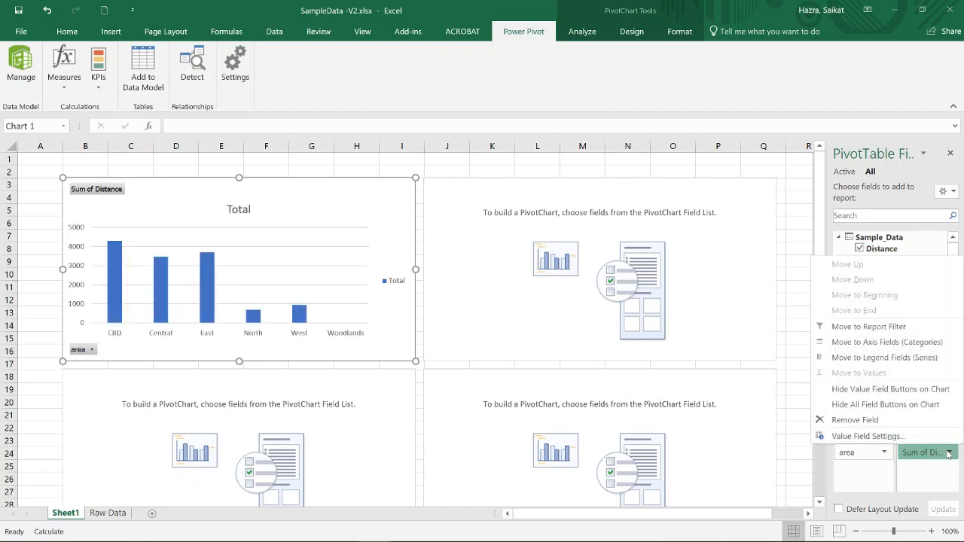
click(866, 438)
double_click(309, 272)
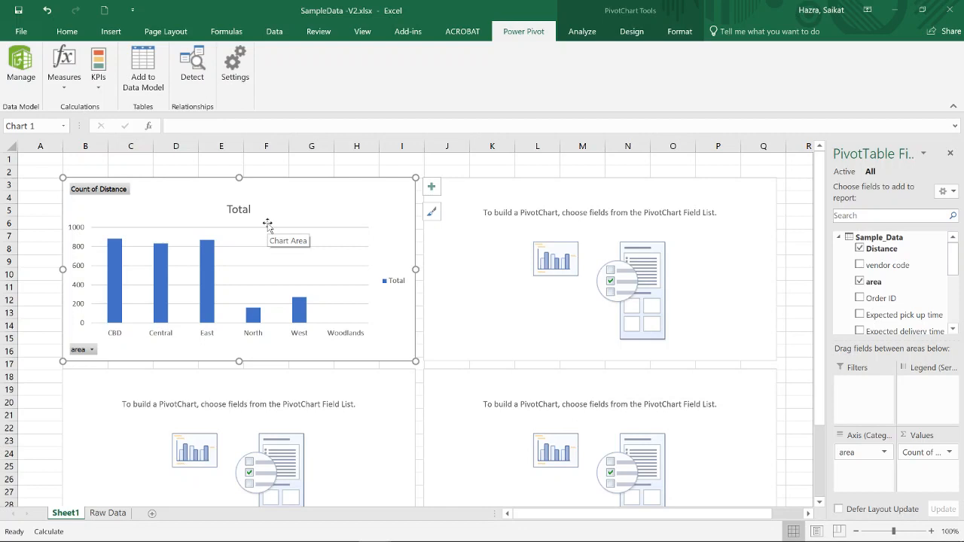
- Build the upper-right PivotChart with vendor code as the axis and Distance as the values, summarized by Count
click(625, 200)
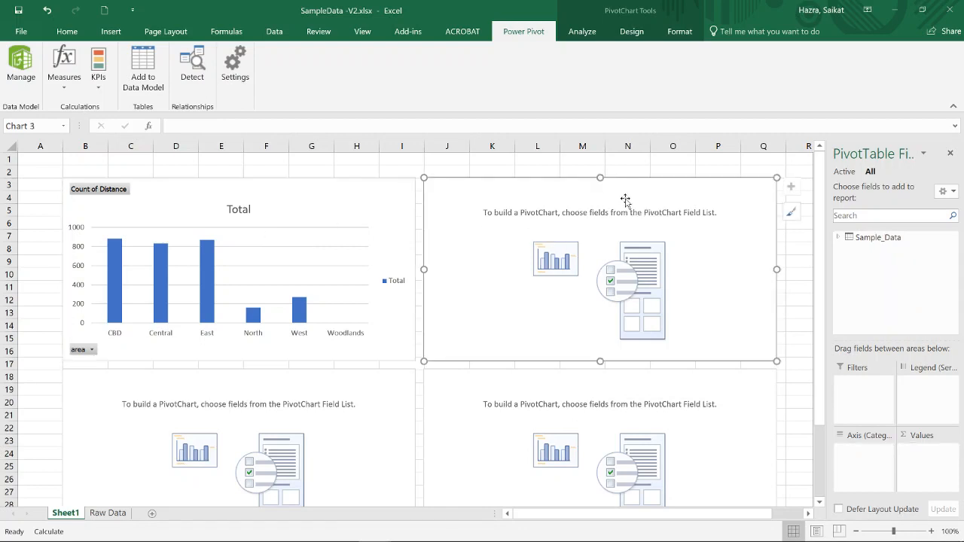
click(839, 238)
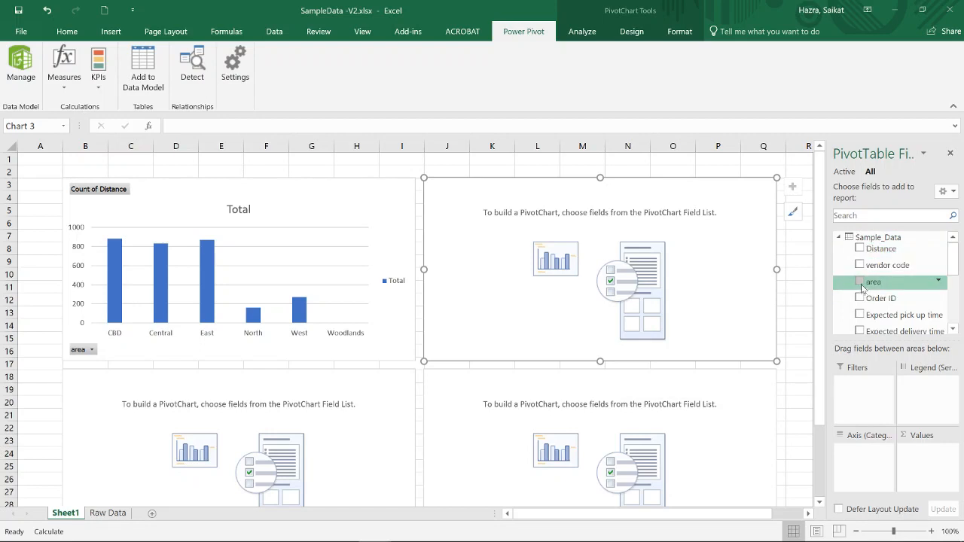
click(859, 265)
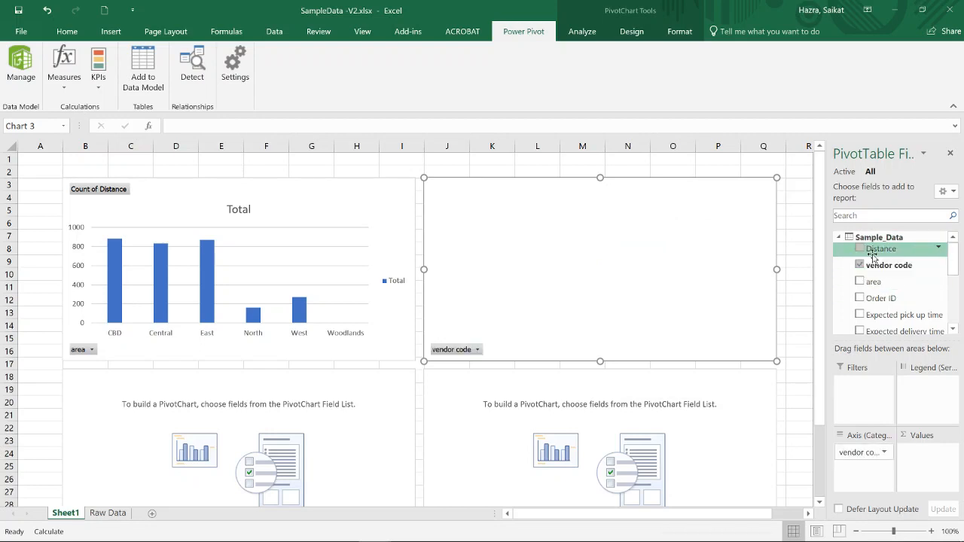
drag(880, 248, 941, 452)
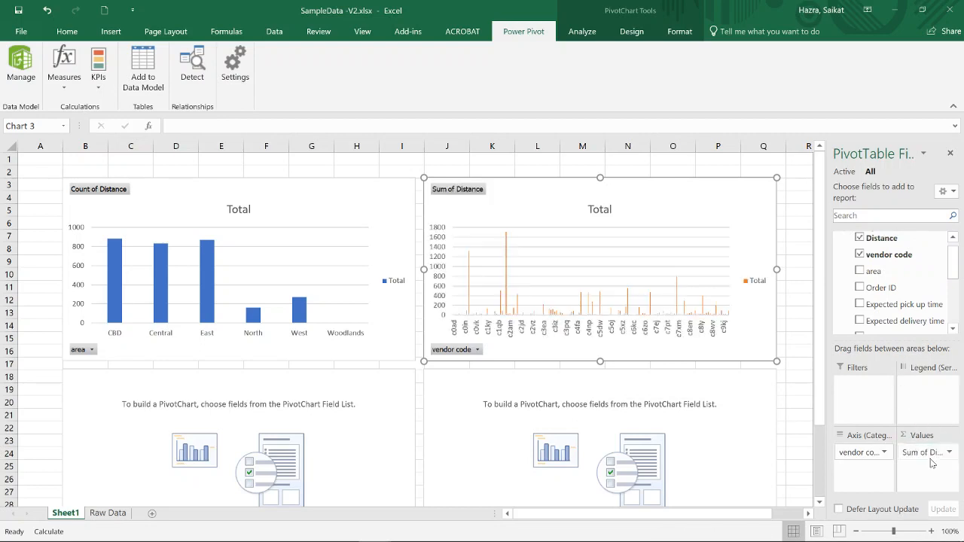
click(950, 453)
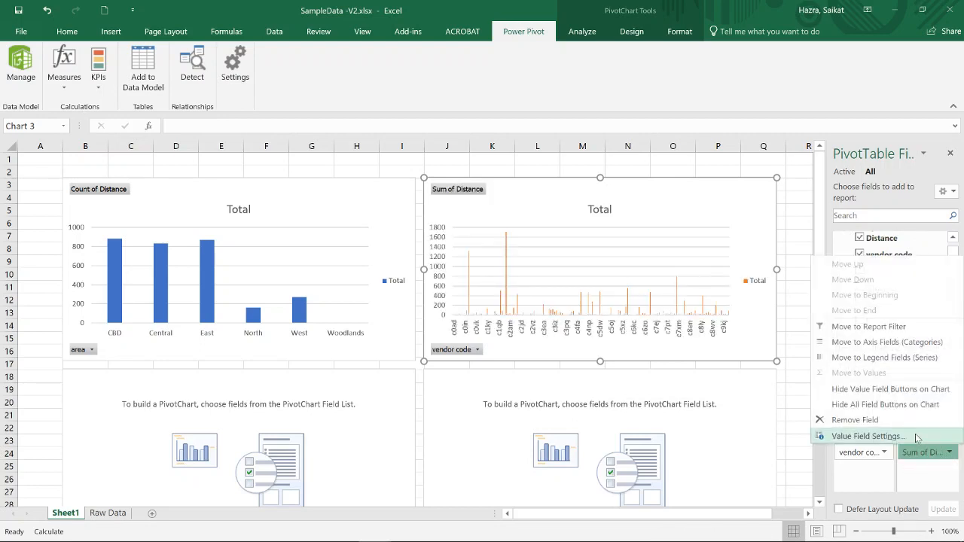
click(800, 437)
double_click(321, 275)
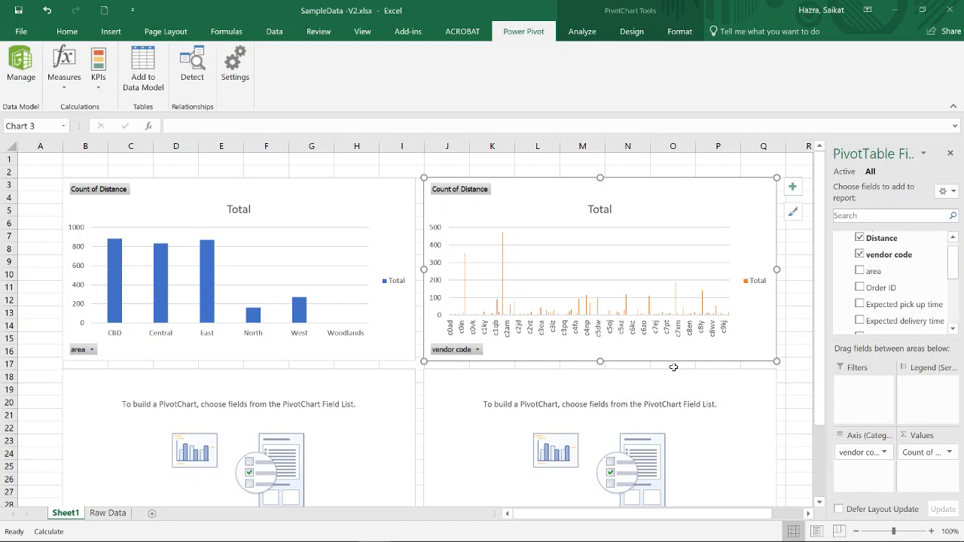
- Filter the vendor code axis of the upper-right PivotChart to the top 15 items by Count of Distance
click(478, 350)
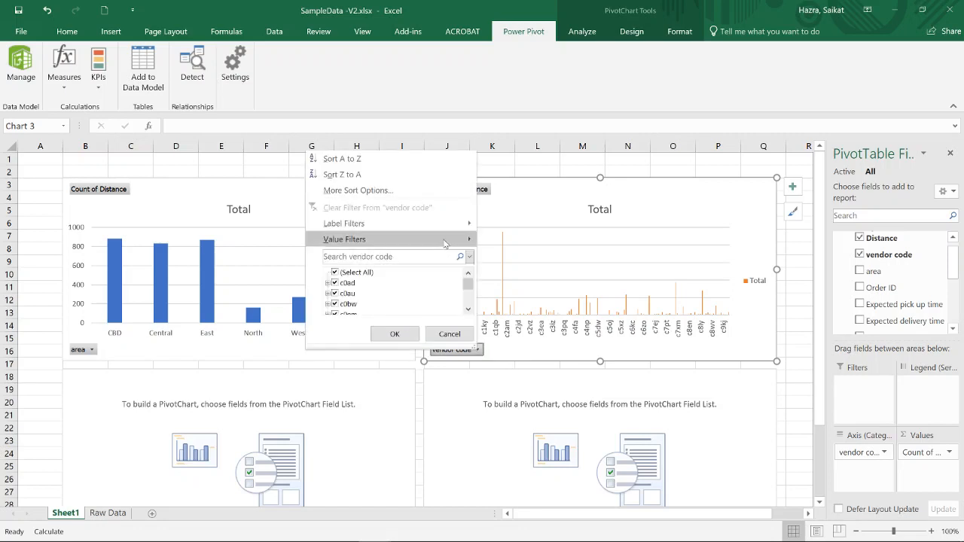
mouse_move(448, 241)
click(507, 388)
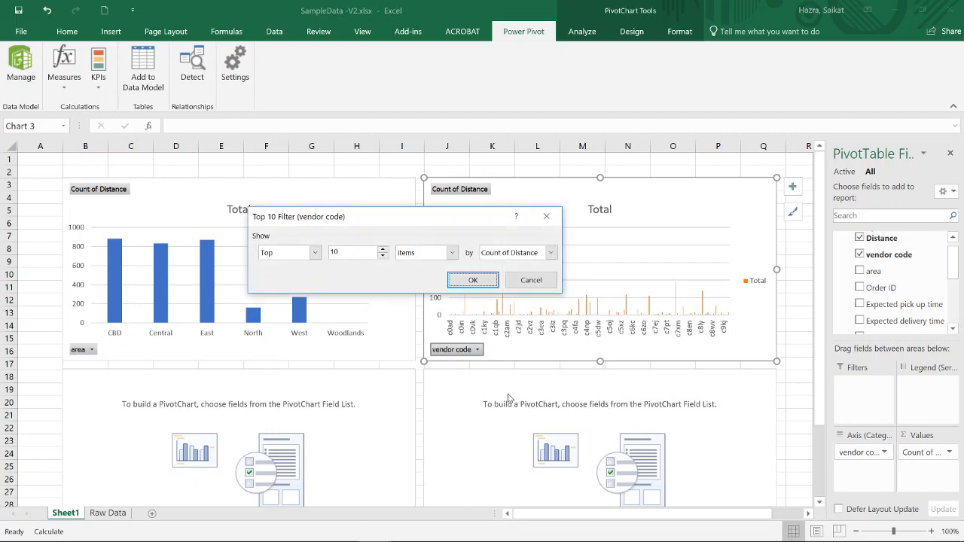
click(383, 250)
click(383, 250)
click(475, 281)
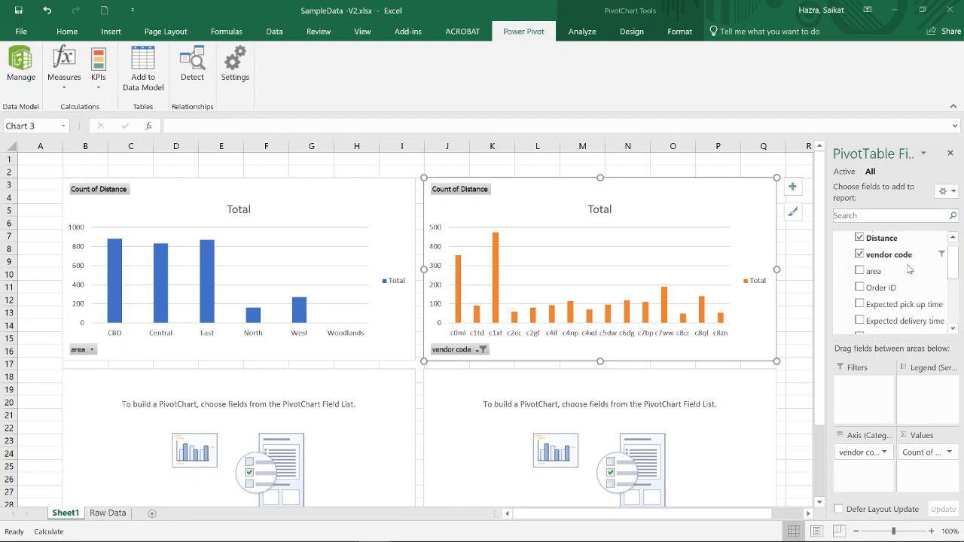
- Open the Sample_Data table in the Power Pivot data model and select the second calculation area cell beneath the Distance column
scroll(904, 260, up, 1)
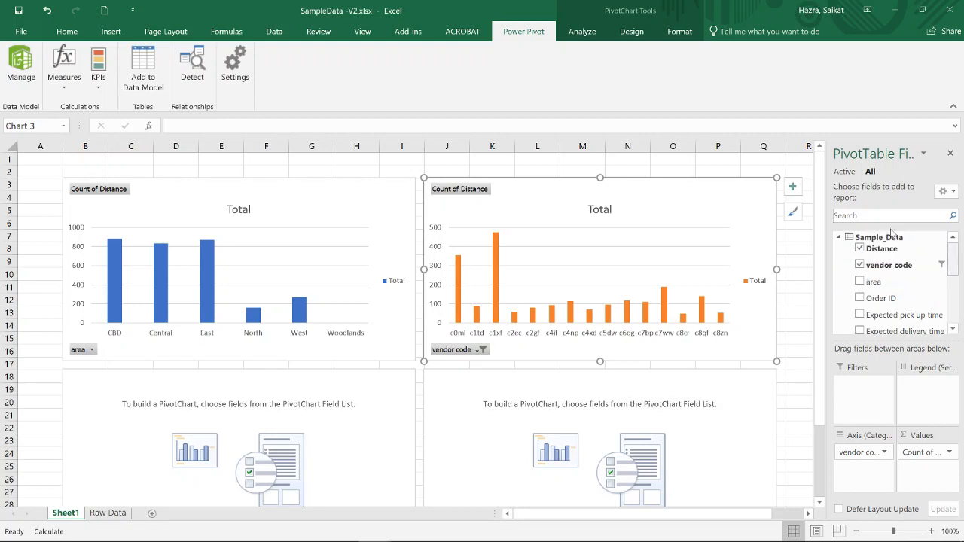
click(839, 238)
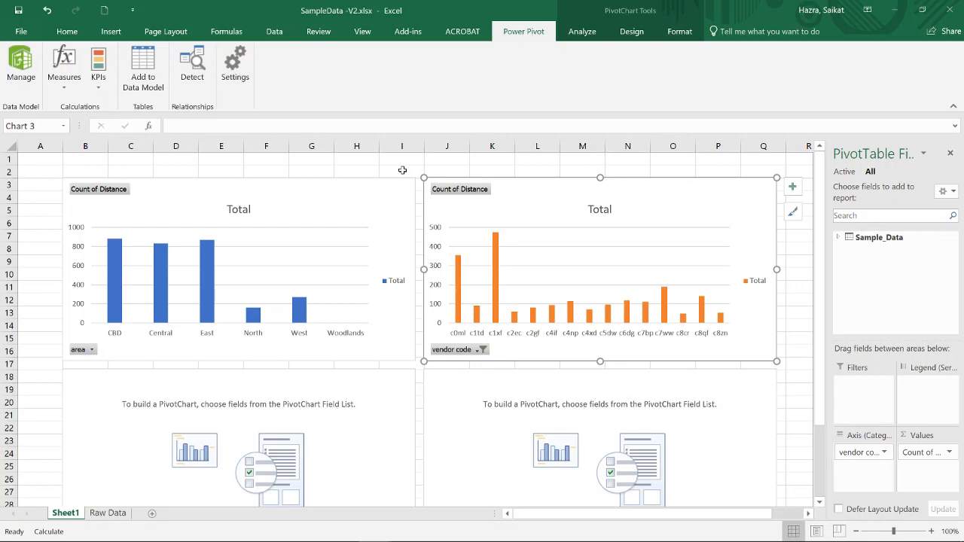
click(21, 63)
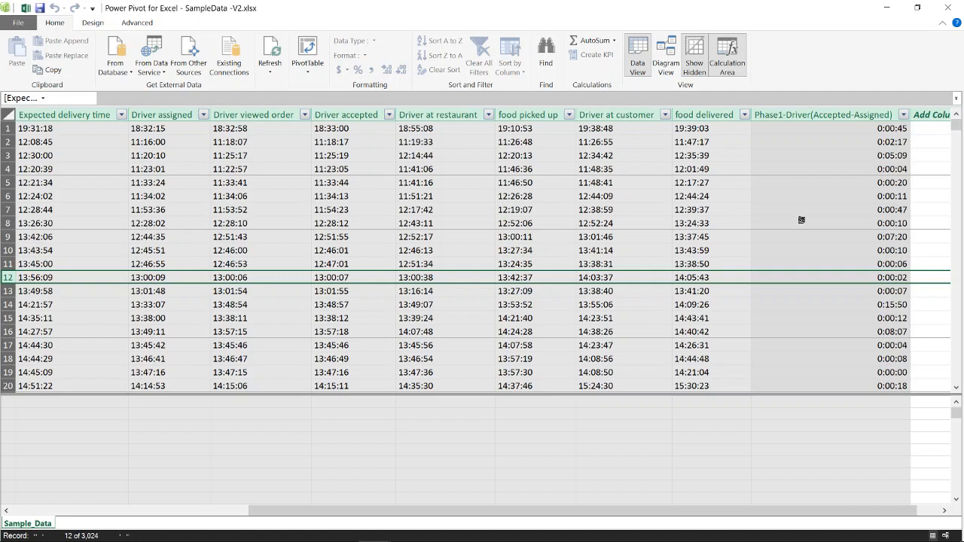
click(877, 130)
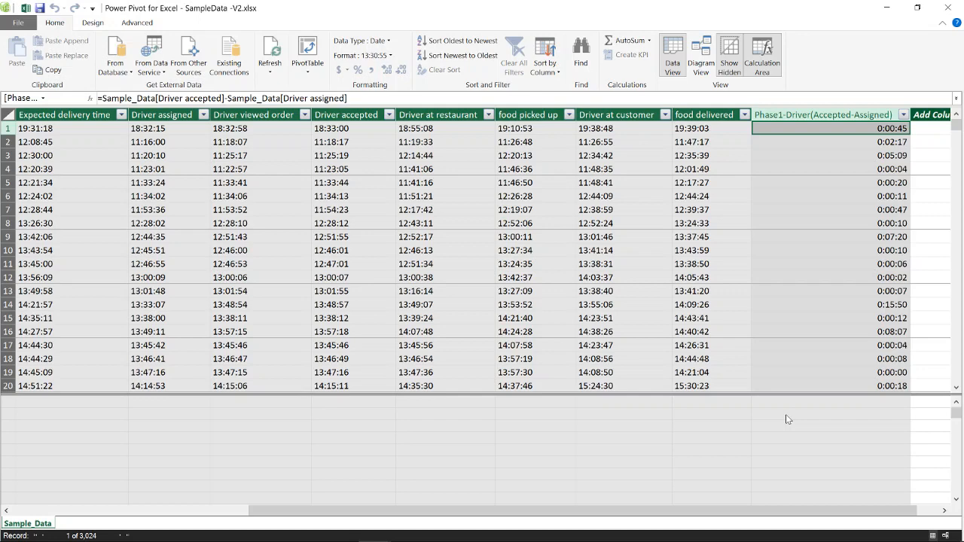
drag(587, 510, 313, 511)
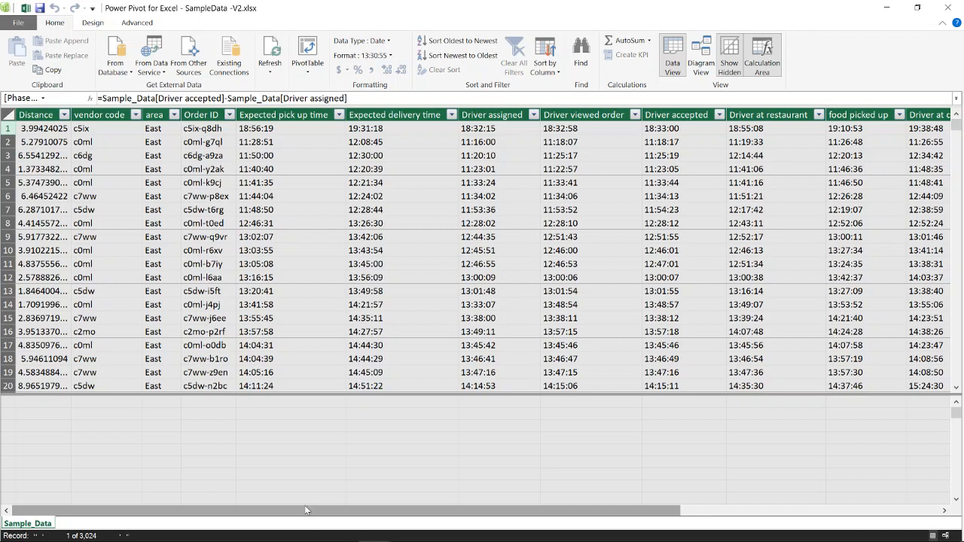
click(45, 420)
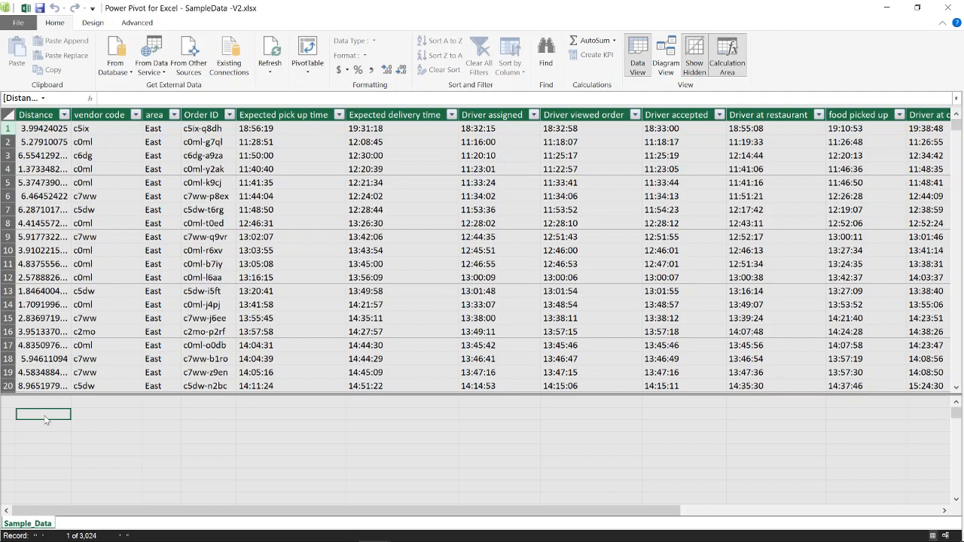
text(Sum)
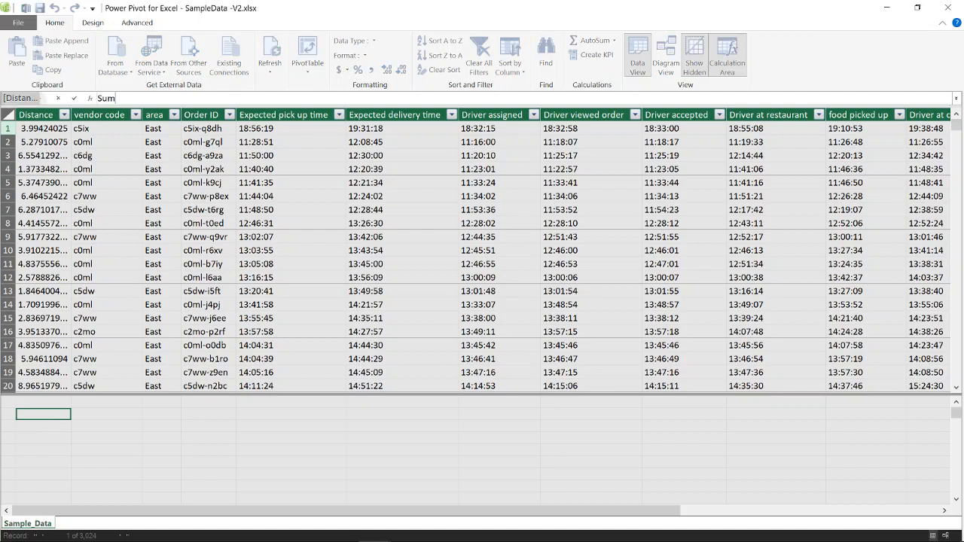
key(BackSpace)
key(BackSpace)
key(BackSpace)
- Create the measure TotalDistance:=SUM([Distance]) in the selected calculation area cell and widen the Distance column to fit its full result
text(TotalDistance:=sum)
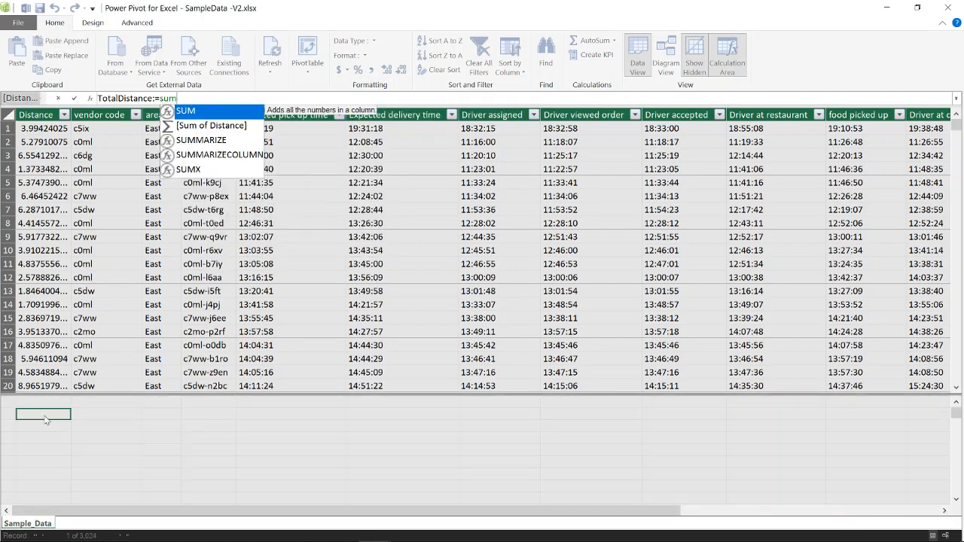
key(Tab)
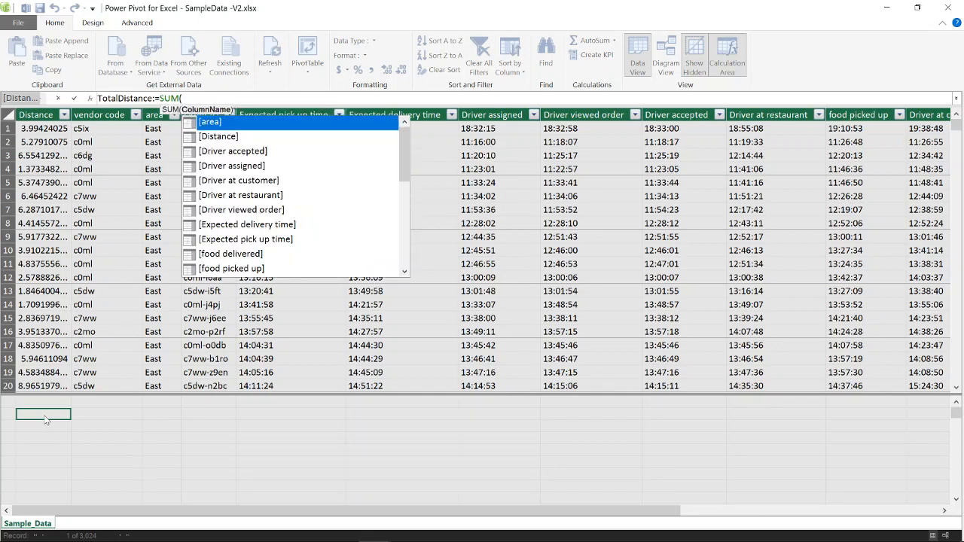
key(Down)
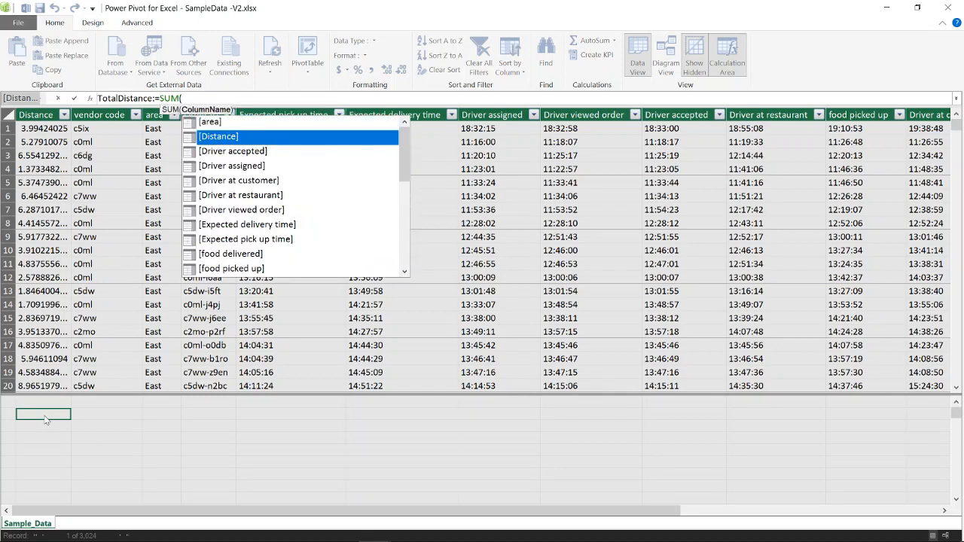
key(Tab)
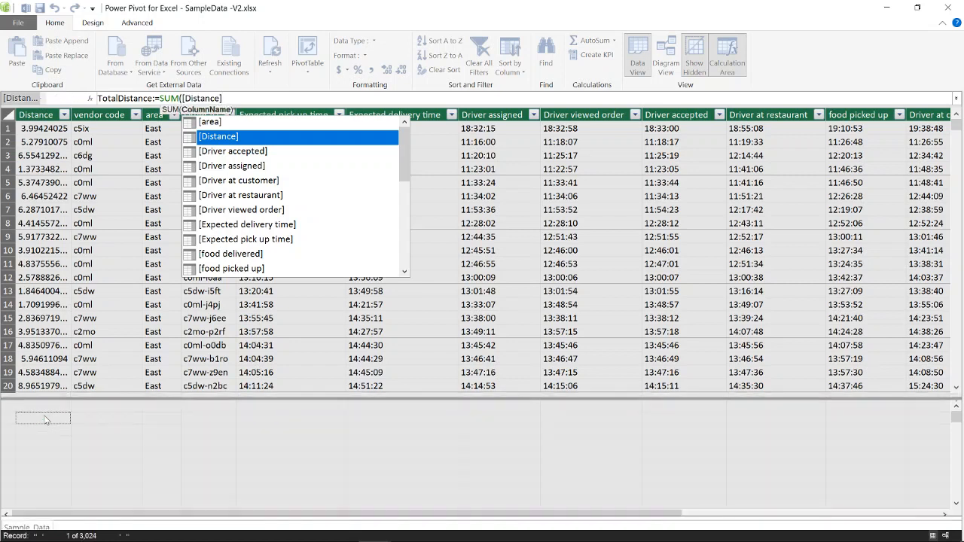
text())
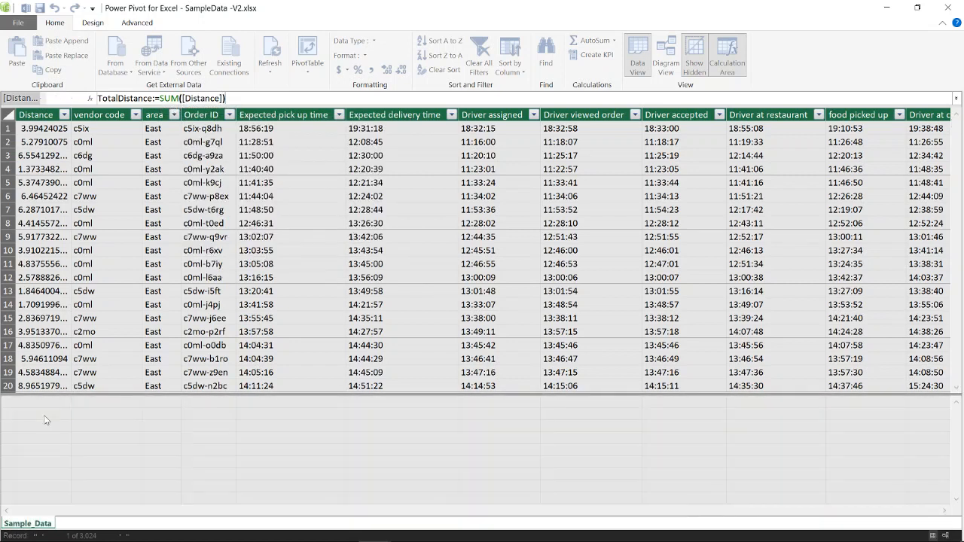
key(Return)
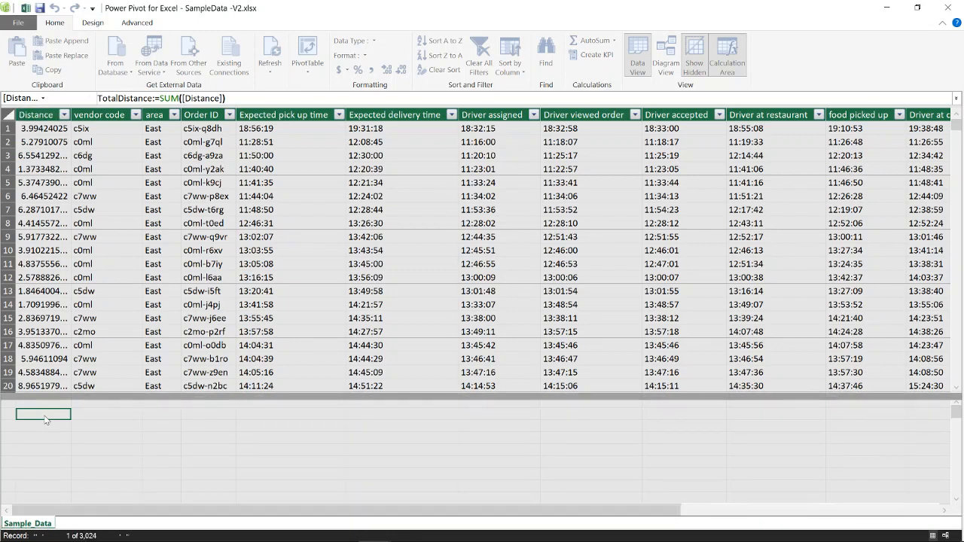
mouse_move(44, 422)
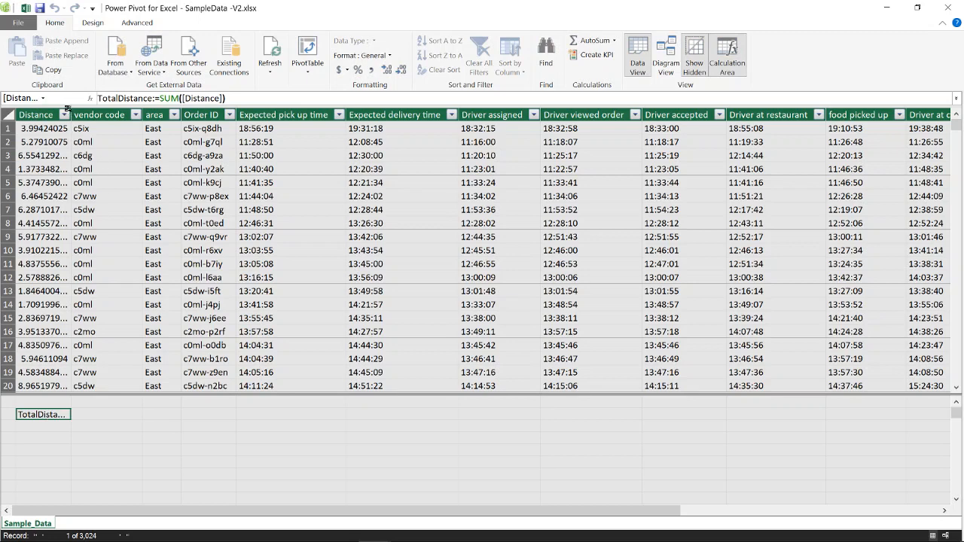
drag(71, 114, 171, 114)
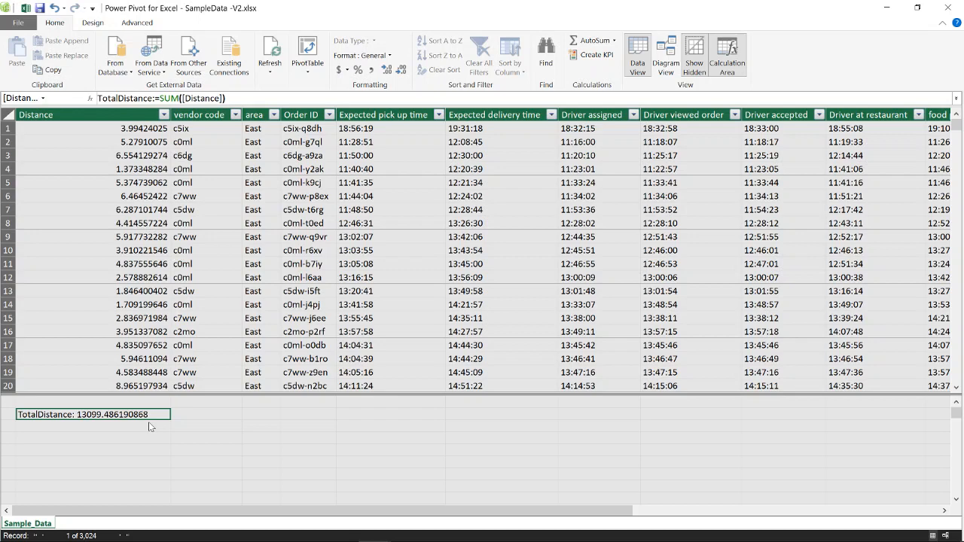
key(alt+Tab)
key(alt+Tab)
key(alt+Tab)
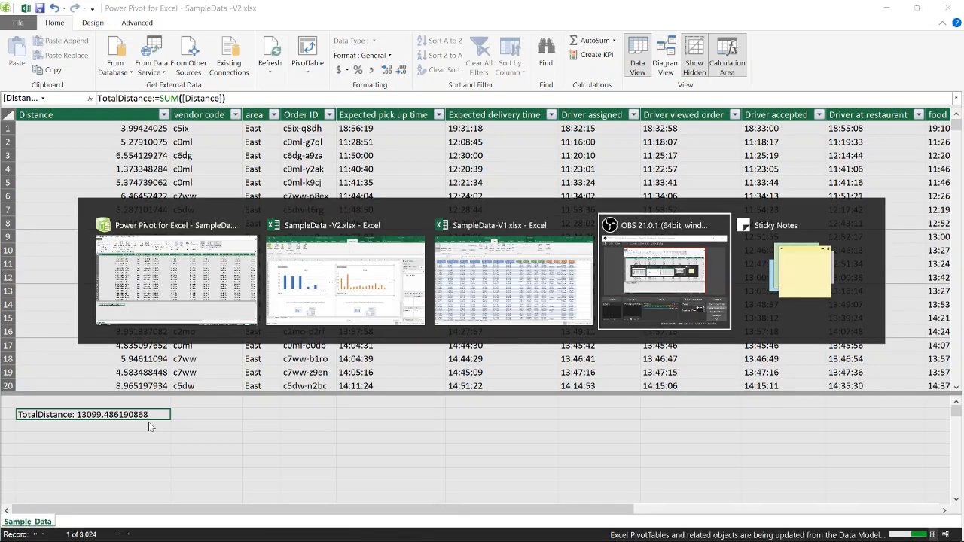